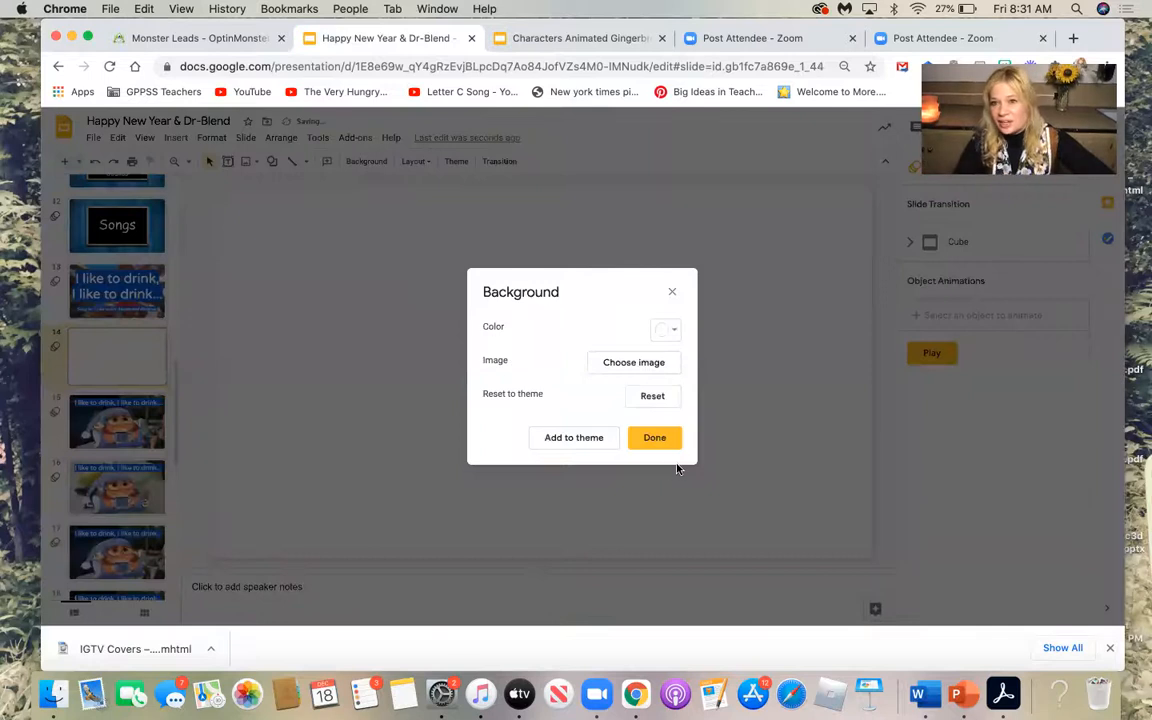
Apply the drinking-child photo as slide 14's background and copy the "I like to drink, I like to drink..." text box from slide 15 onto it.
click(652, 440)
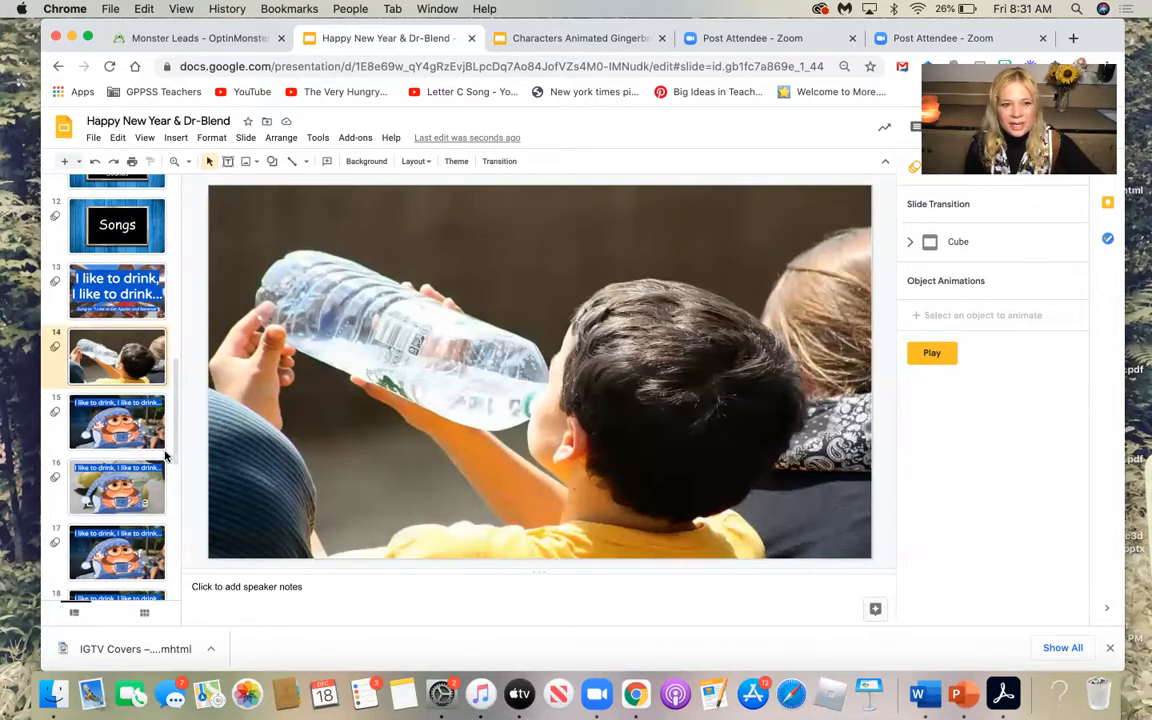
click(117, 422)
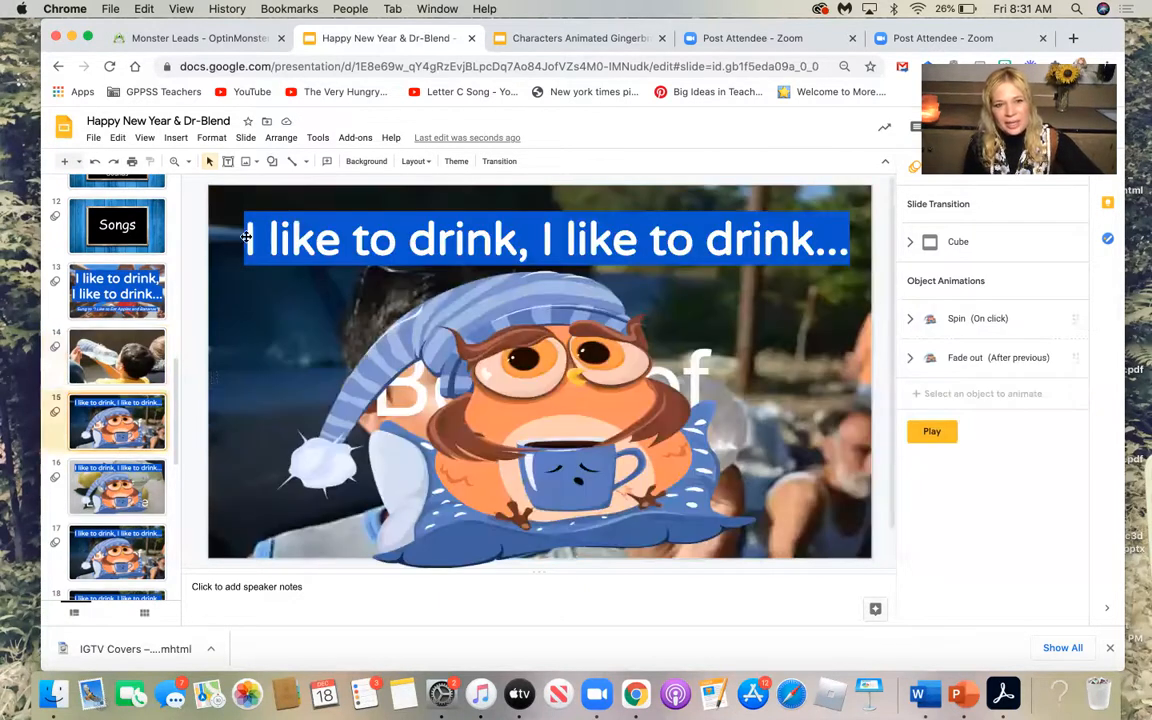
drag(248, 237, 857, 322)
key(super+c)
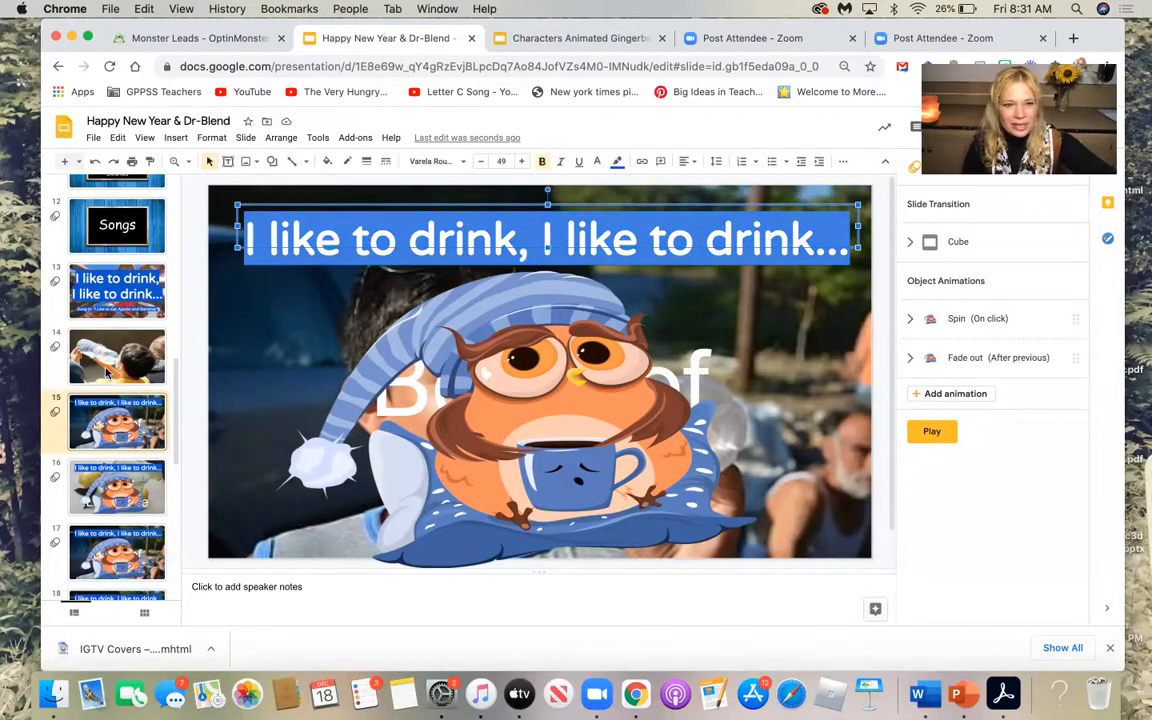
click(97, 377)
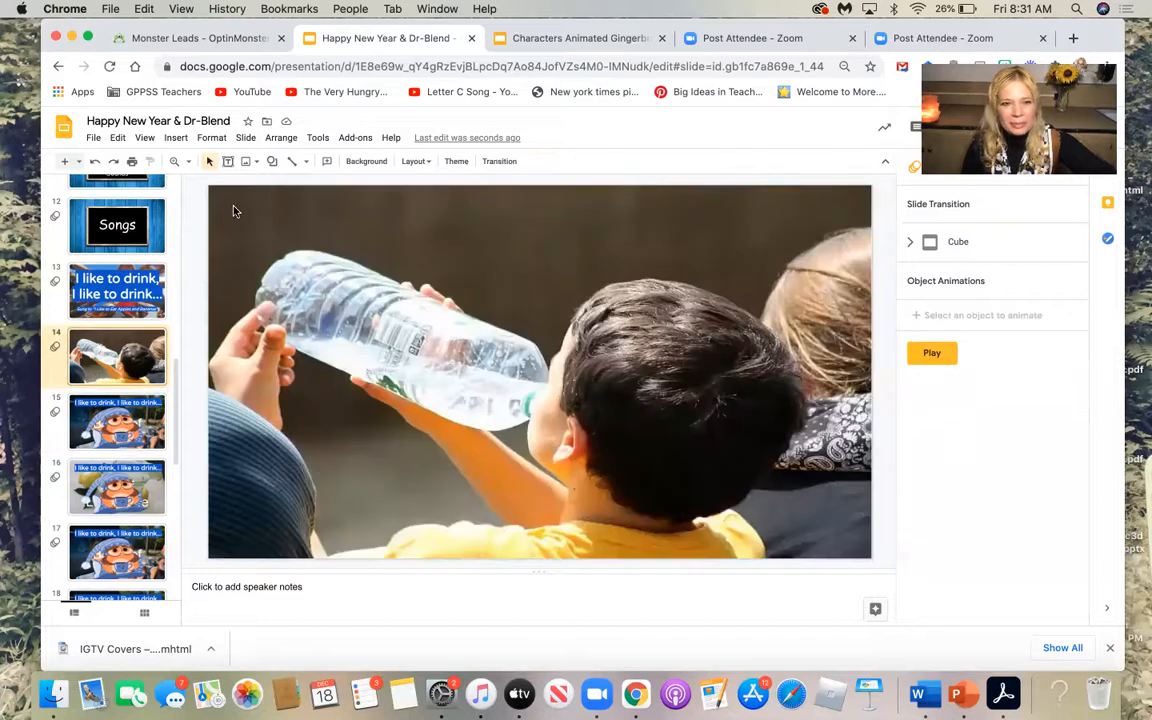
key(super+v)
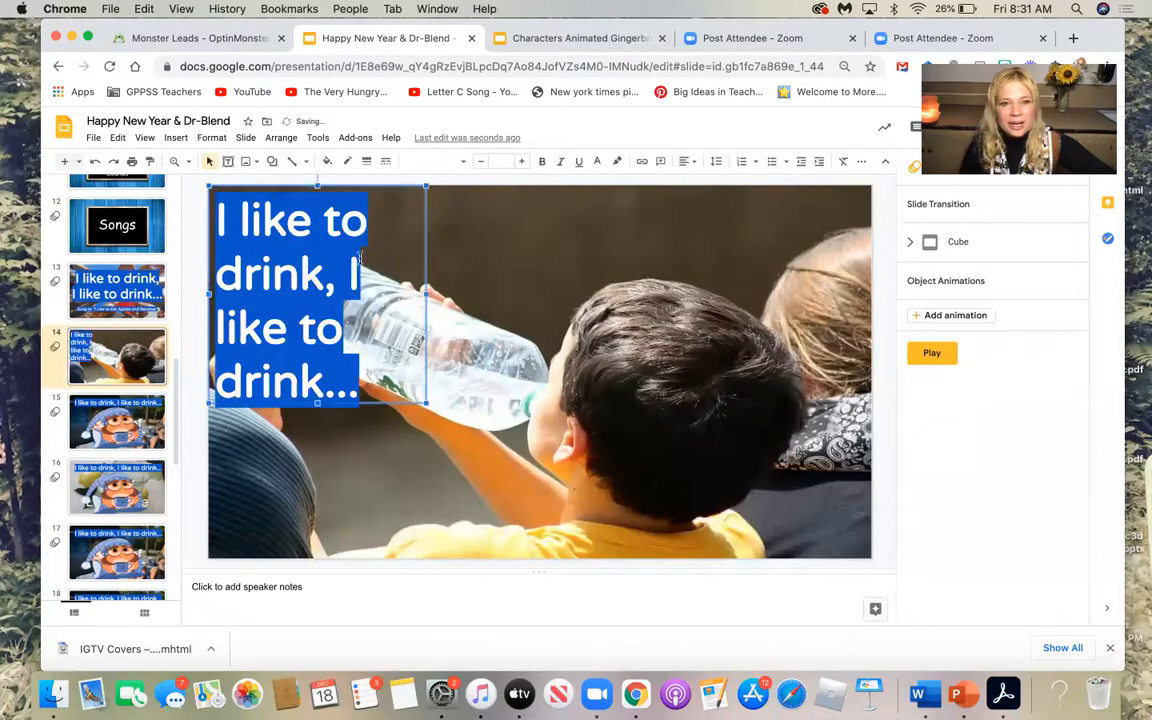
Widen the pasted text box on slide 14 so its text fits on one line, and position it across the slide's upper part.
drag(427, 291, 866, 233)
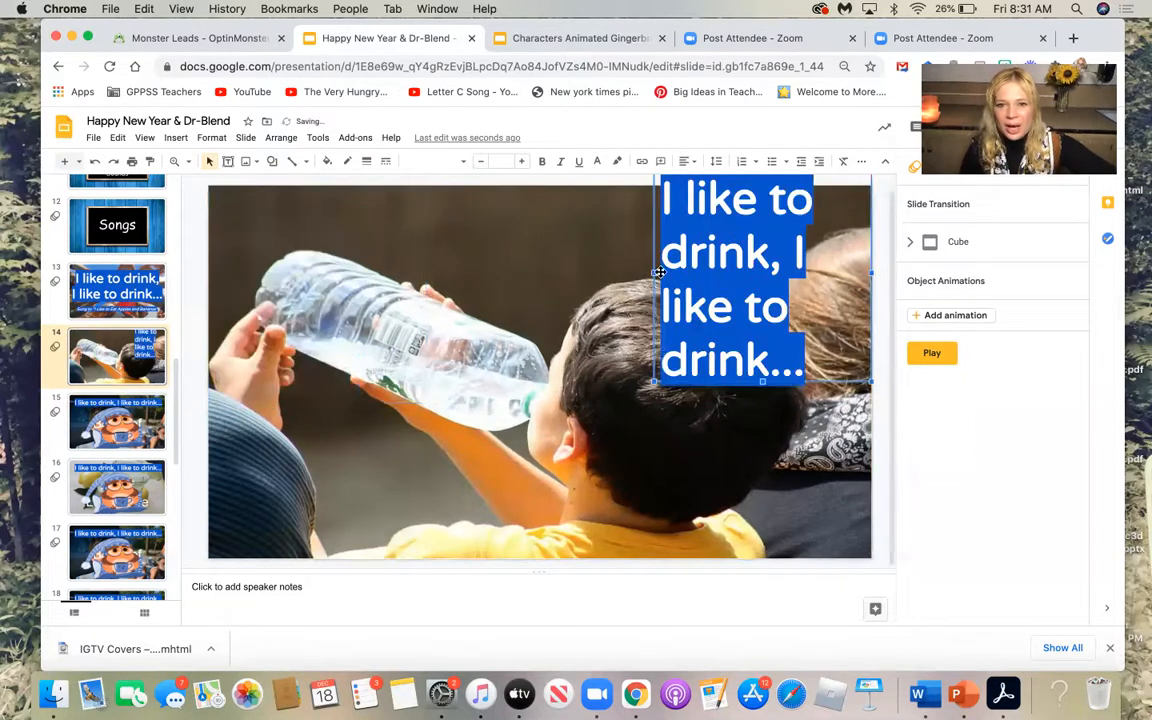
drag(655, 273, 210, 243)
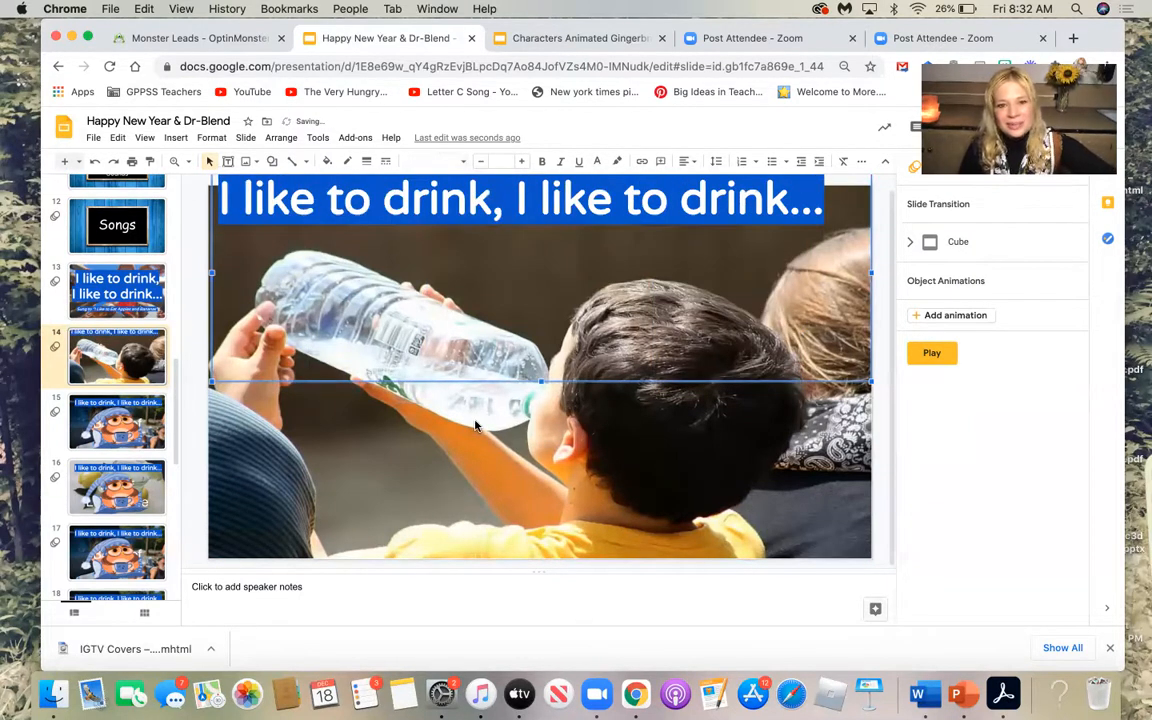
drag(507, 381, 514, 405)
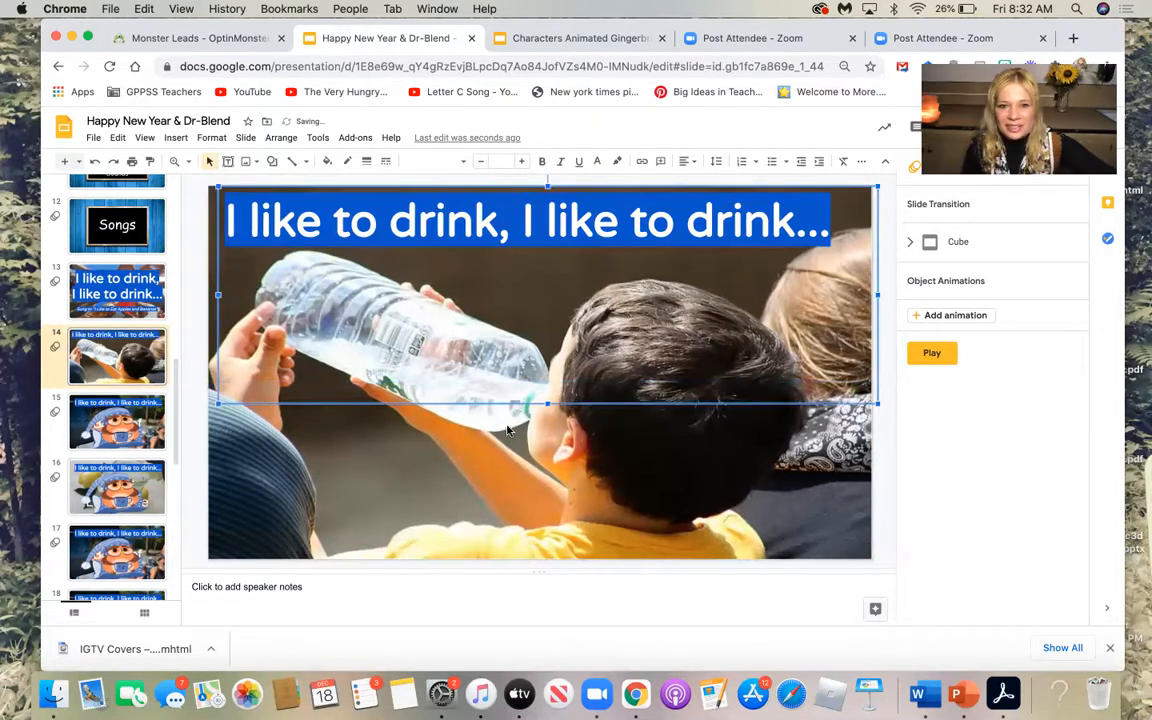
drag(529, 404, 542, 413)
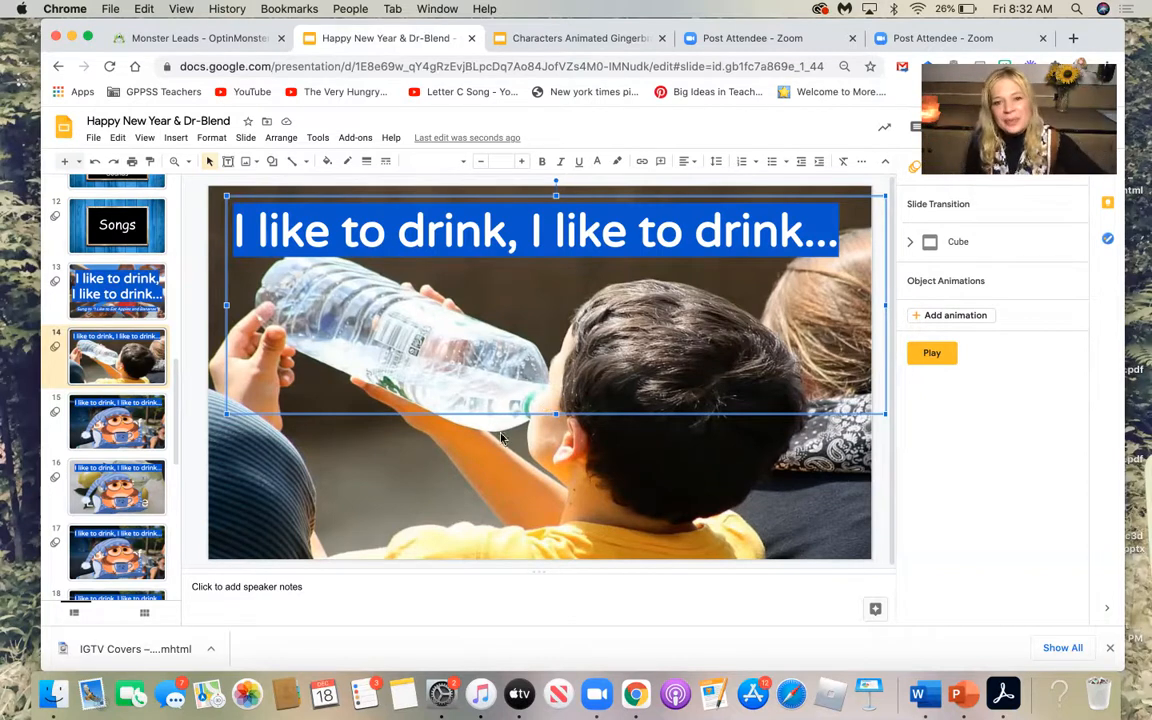
click(436, 484)
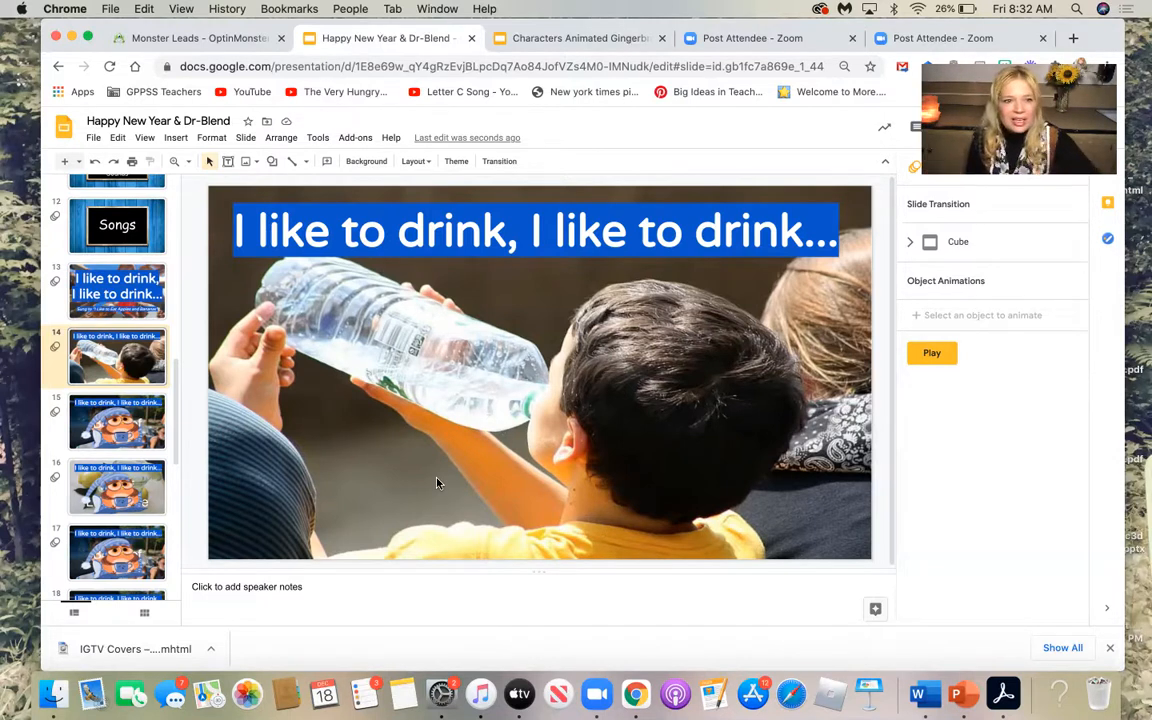
Copy the owl picture from slide 15 onto slide 14 and nudge it slightly upward over the background photo.
click(114, 438)
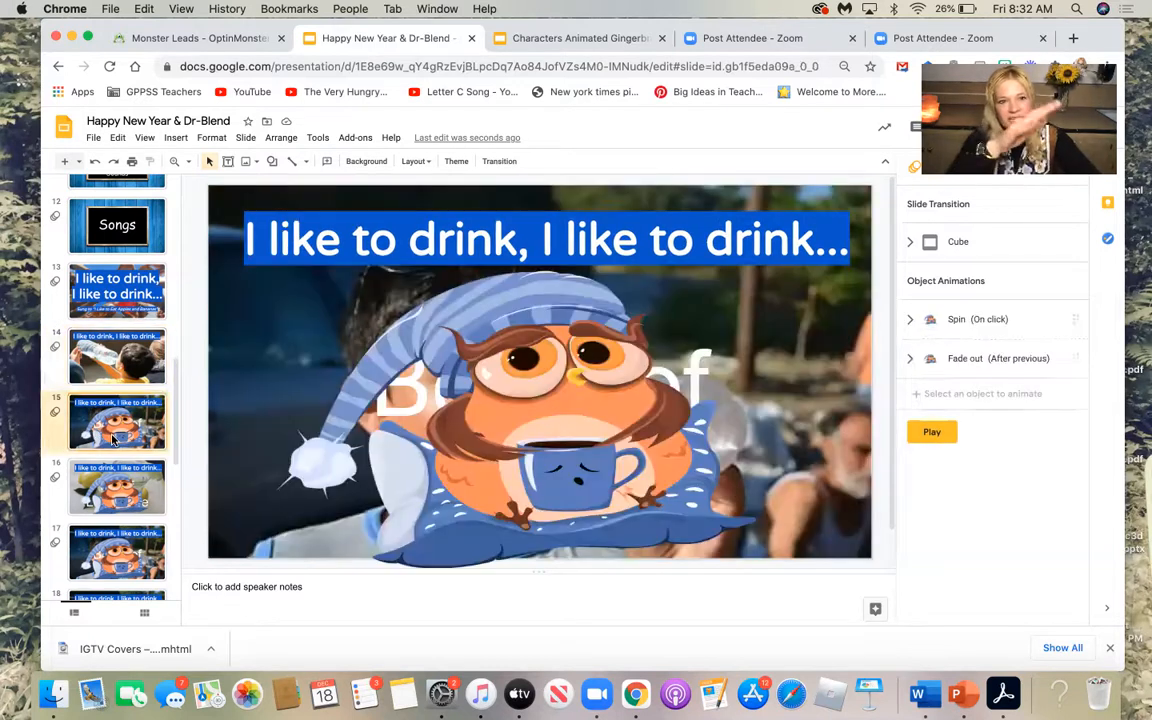
click(511, 453)
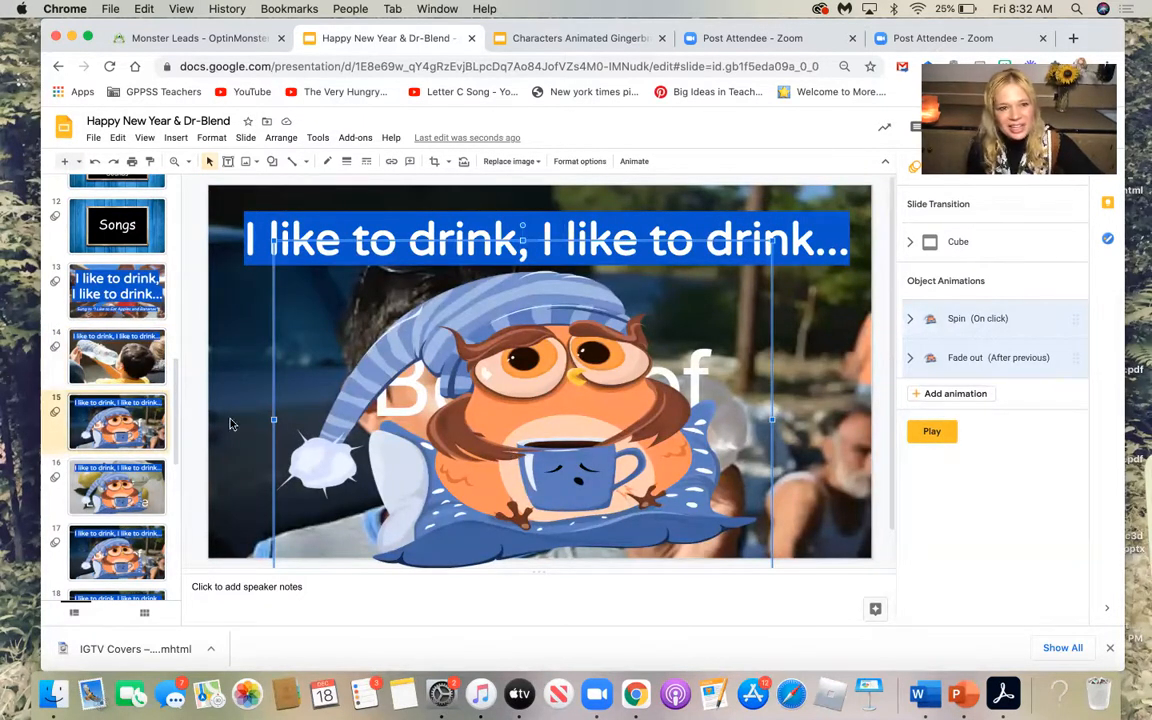
click(115, 336)
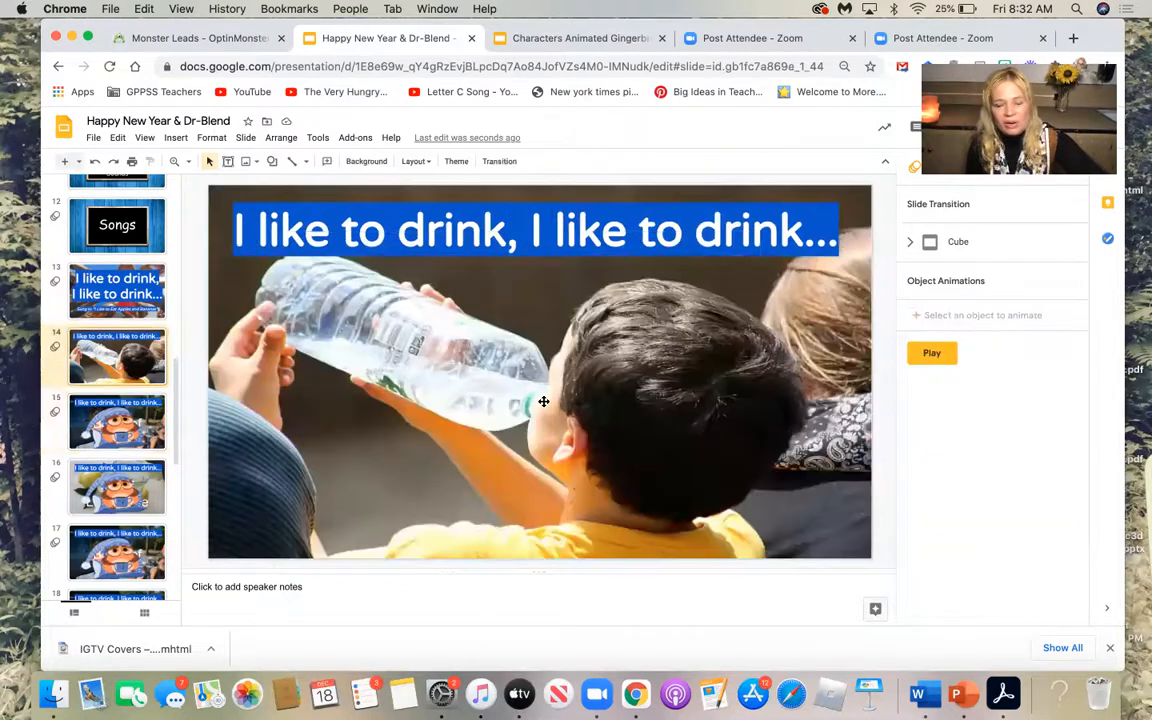
click(541, 400)
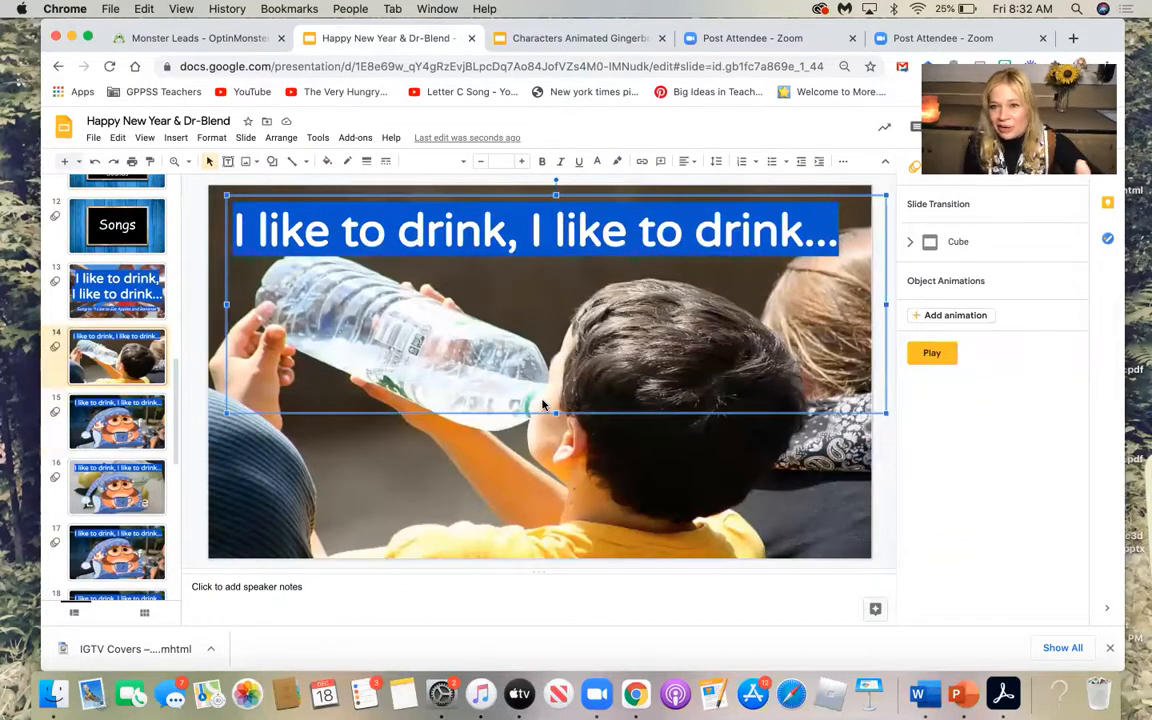
key(super+v)
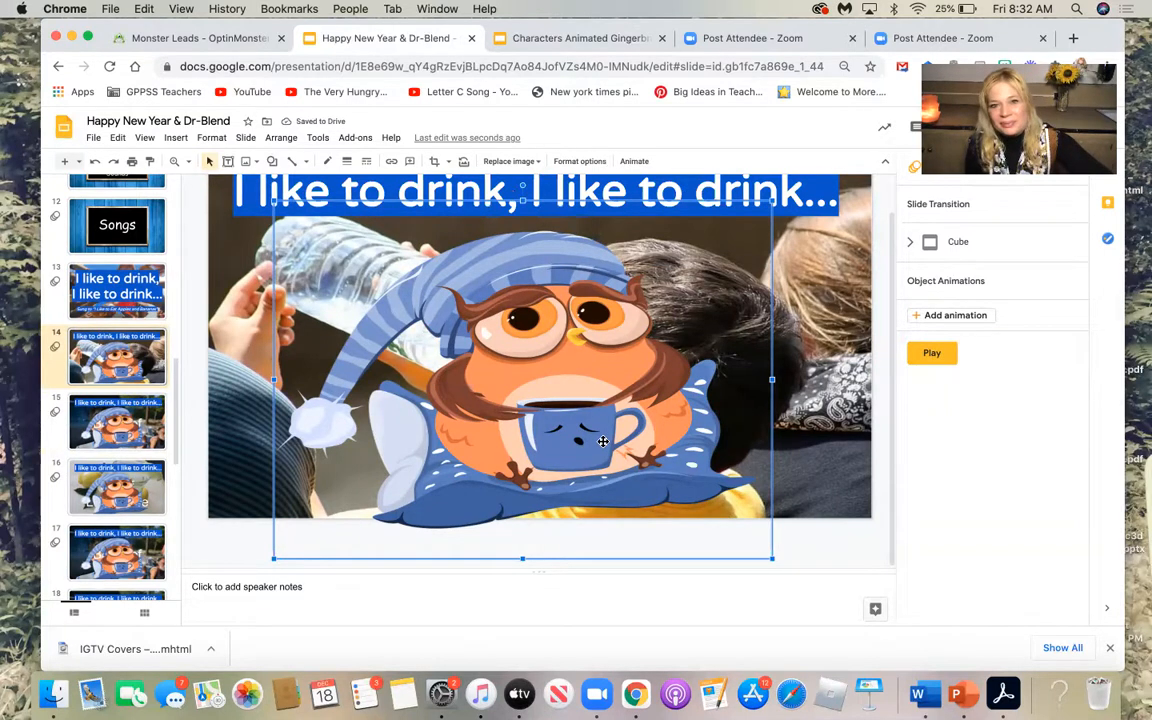
drag(603, 441, 603, 437)
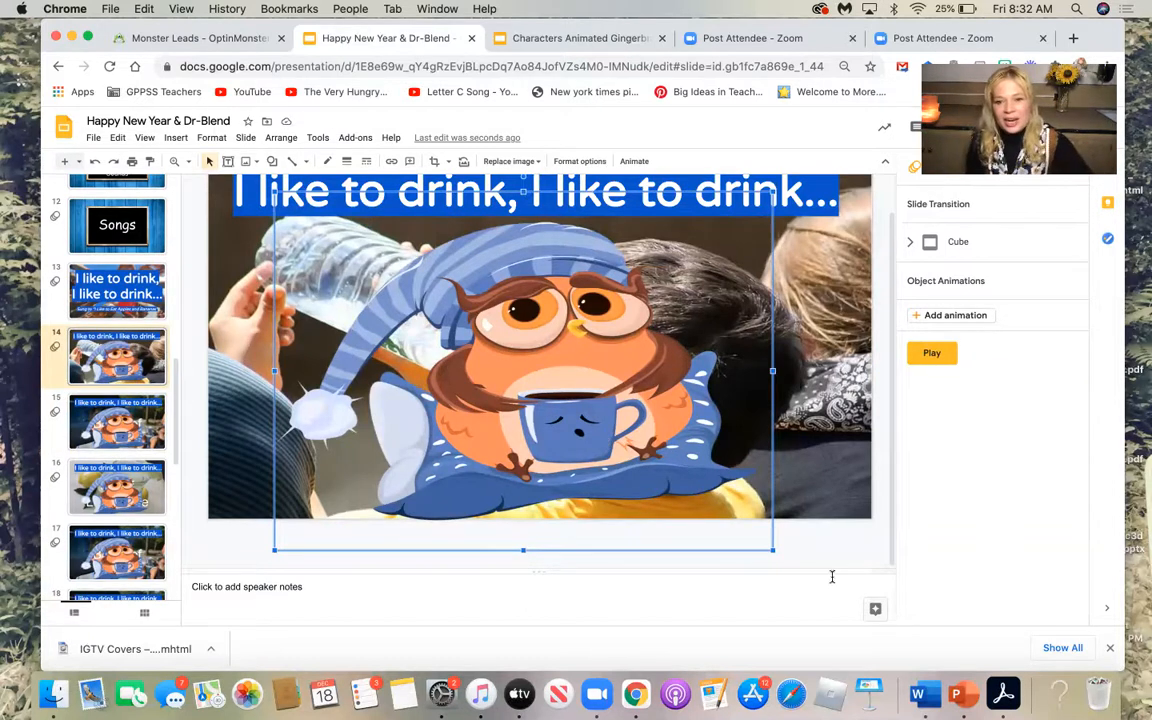
Animate the owl on slide 14 with a Spin effect that starts on click at medium speed.
right_click(421, 416)
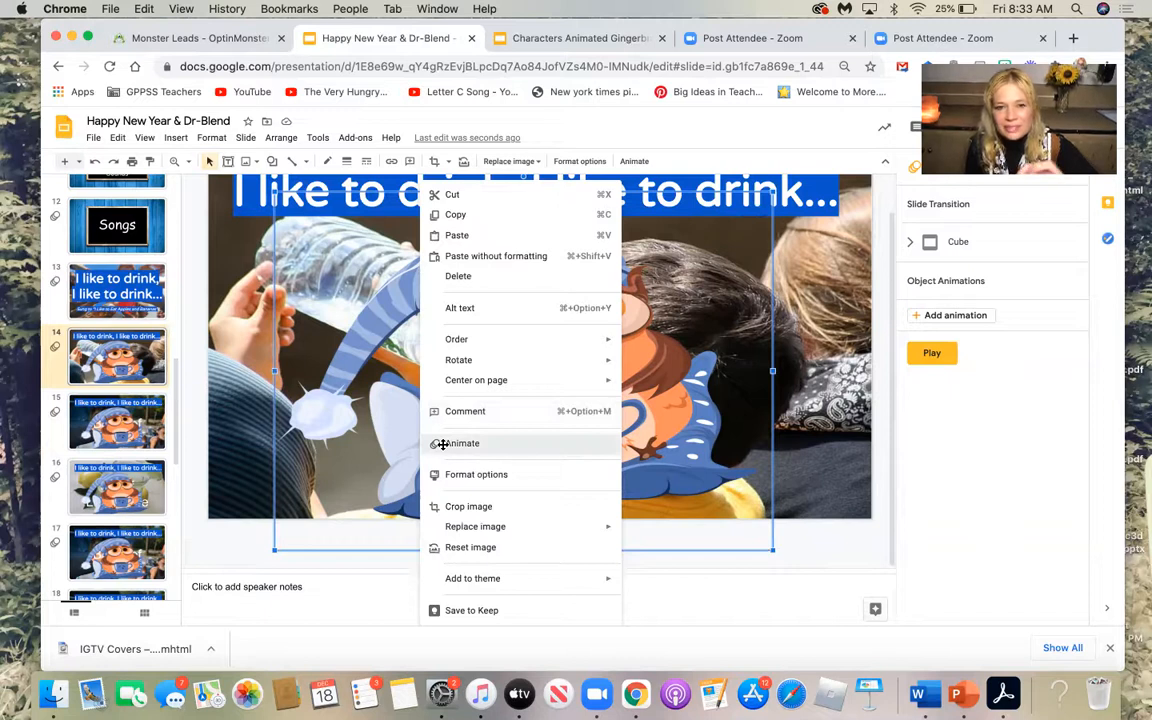
click(444, 446)
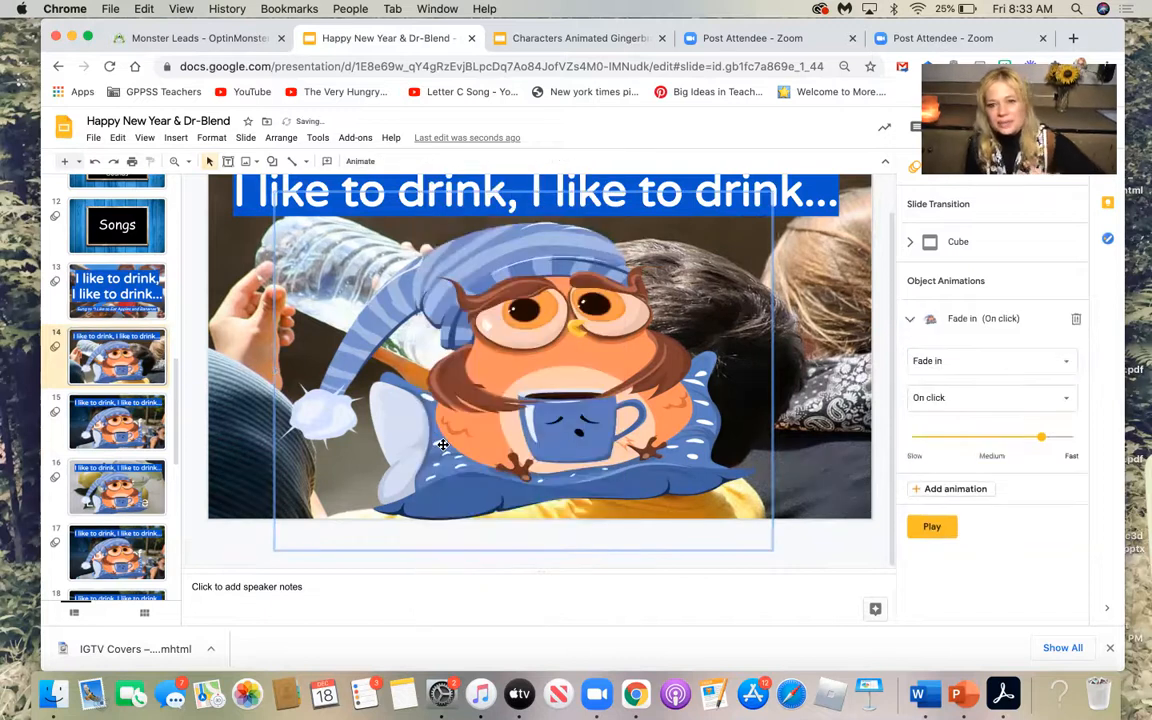
click(1008, 364)
click(947, 614)
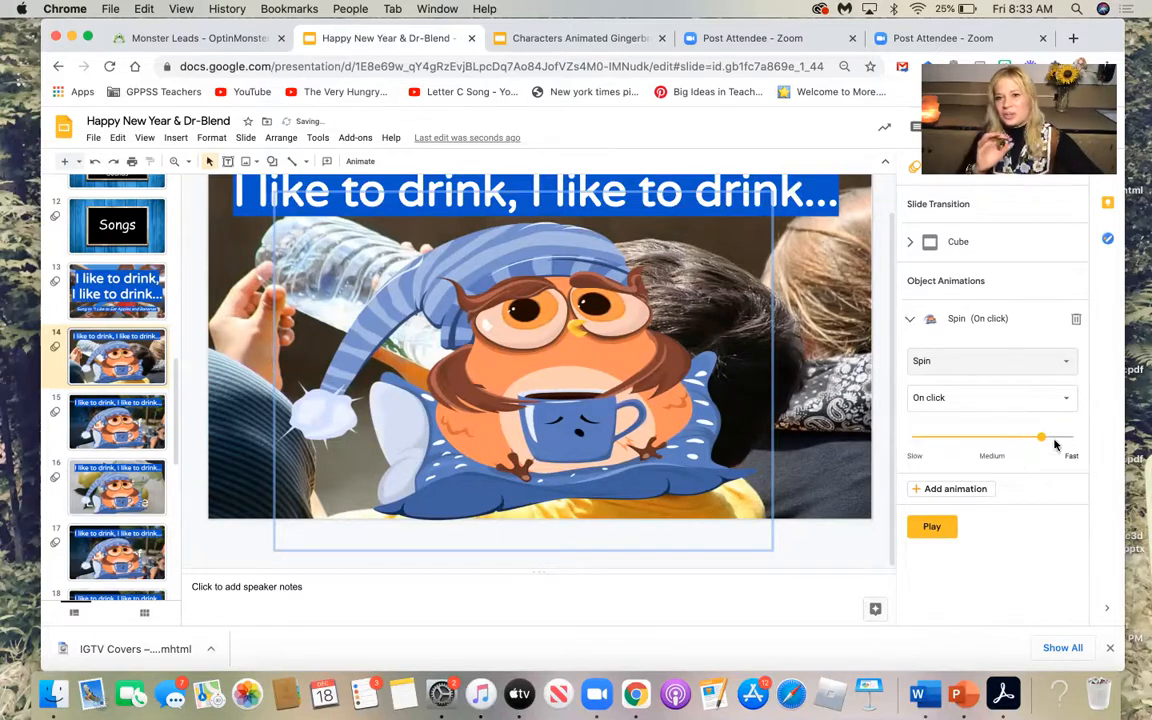
drag(1040, 437, 987, 437)
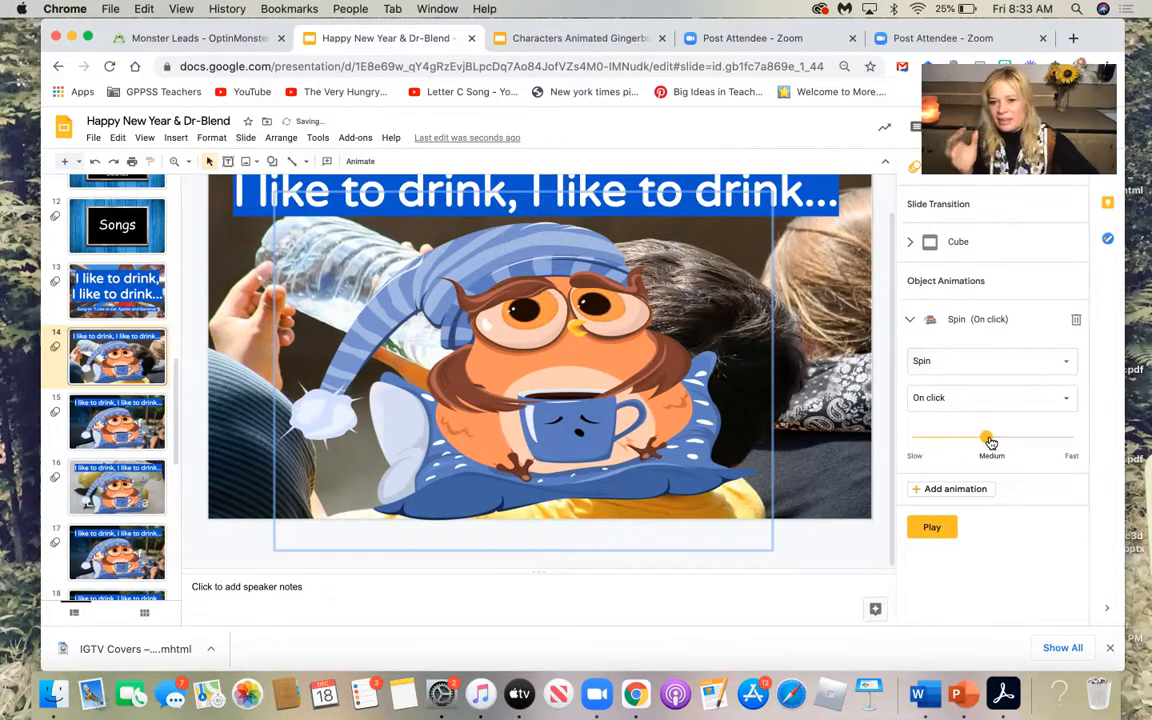
Add a second owl animation, Fade out, starting After previous at about medium speed, and preview the slide's animations.
click(948, 494)
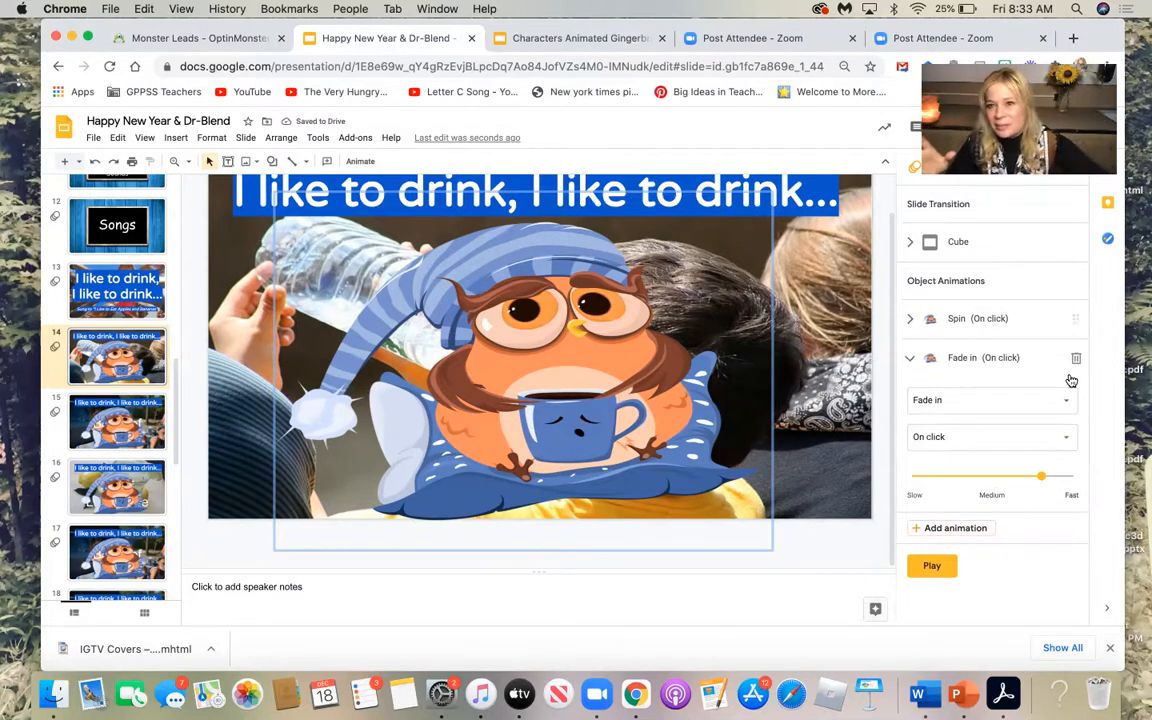
click(1075, 360)
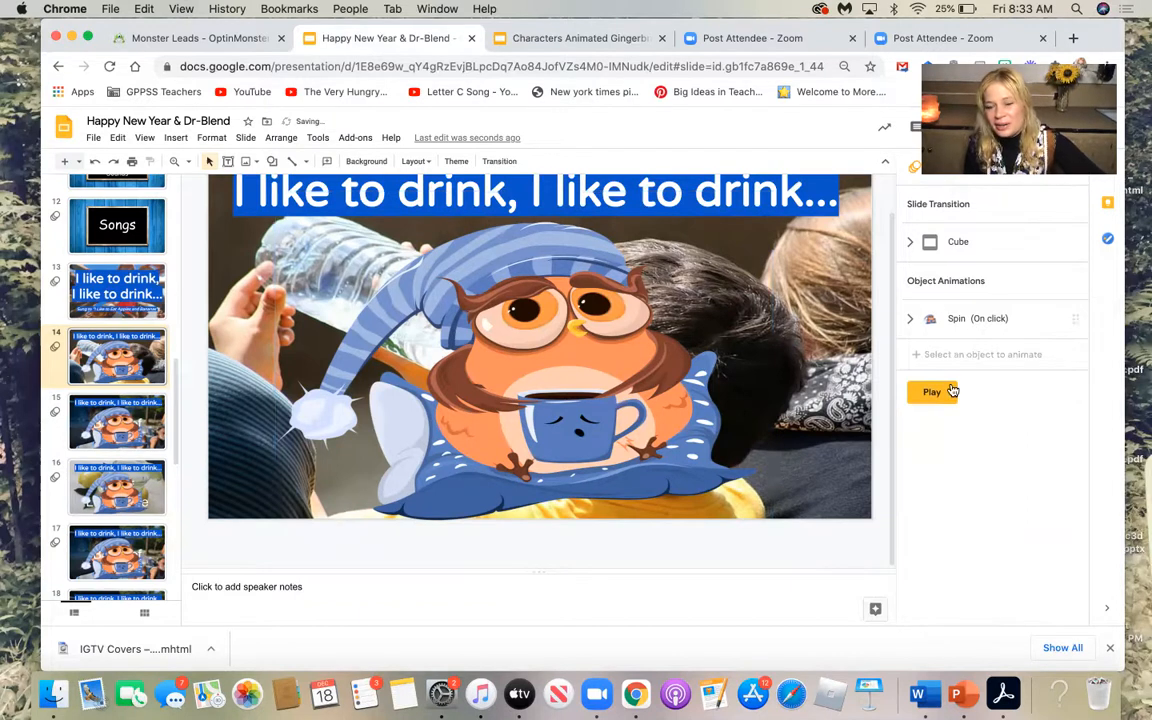
click(967, 320)
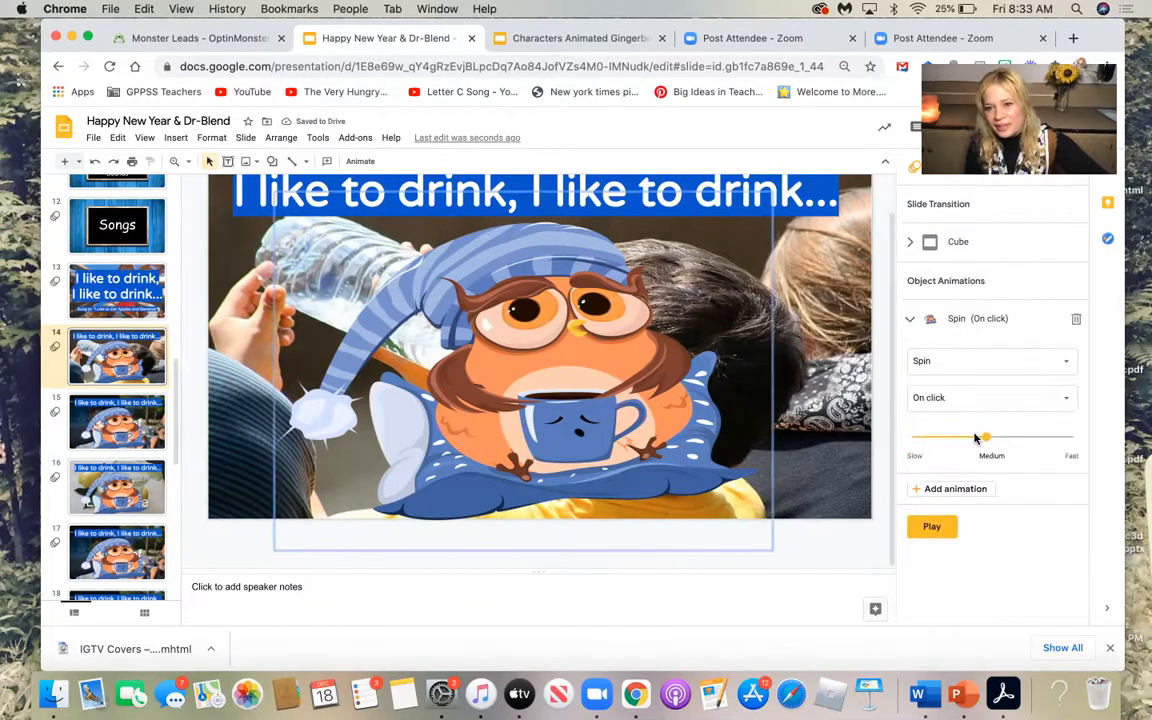
click(962, 490)
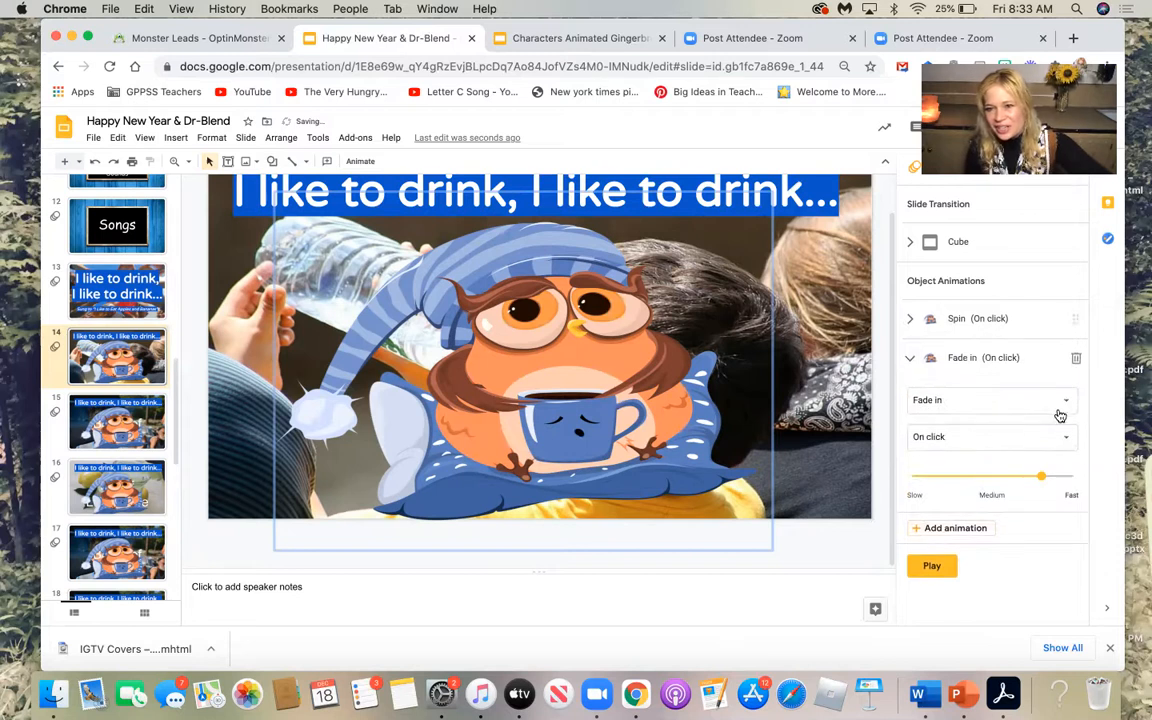
click(1065, 405)
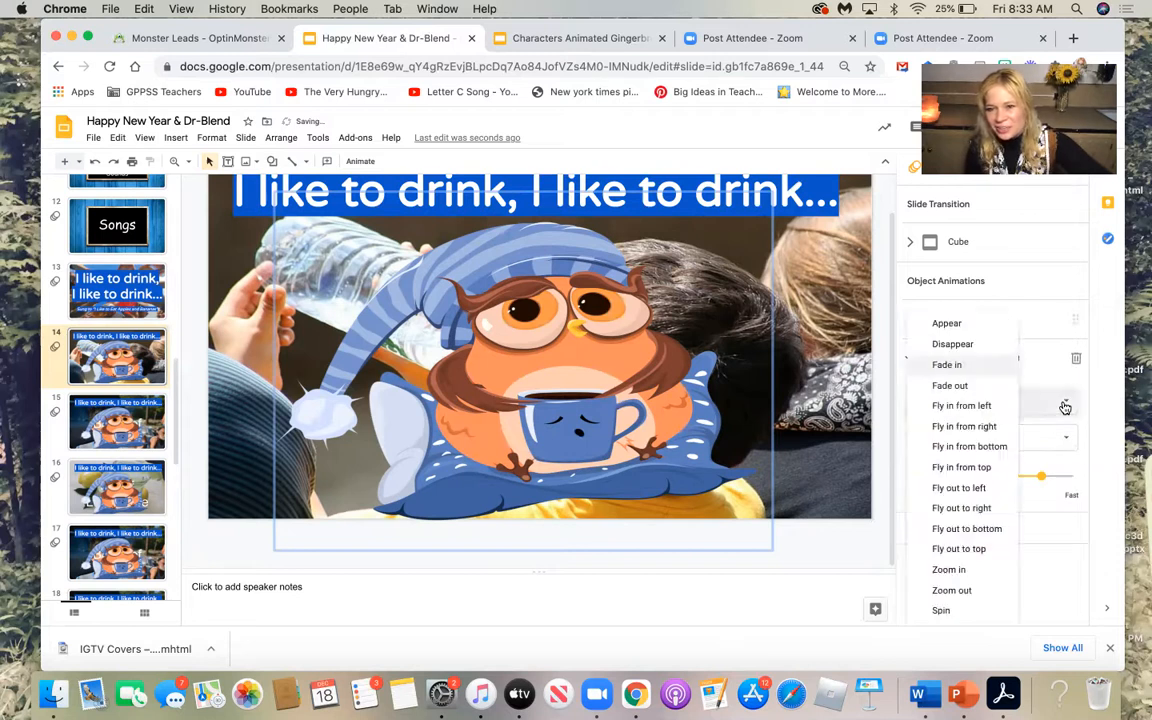
click(945, 387)
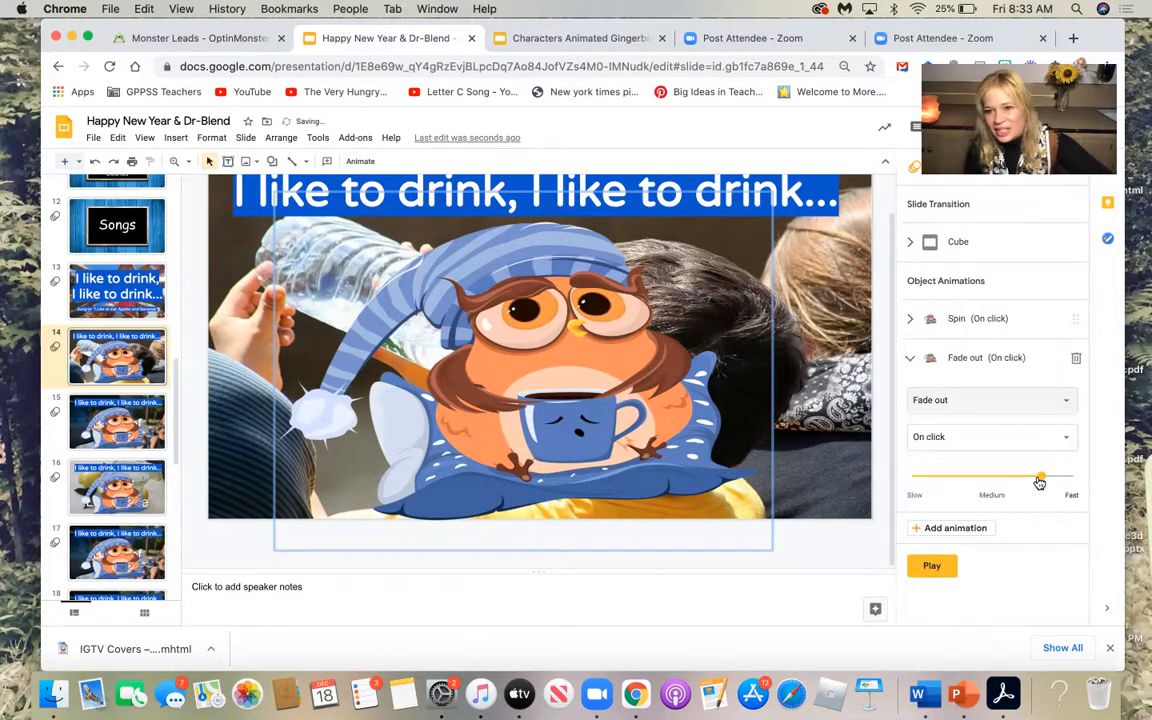
drag(1042, 479, 981, 475)
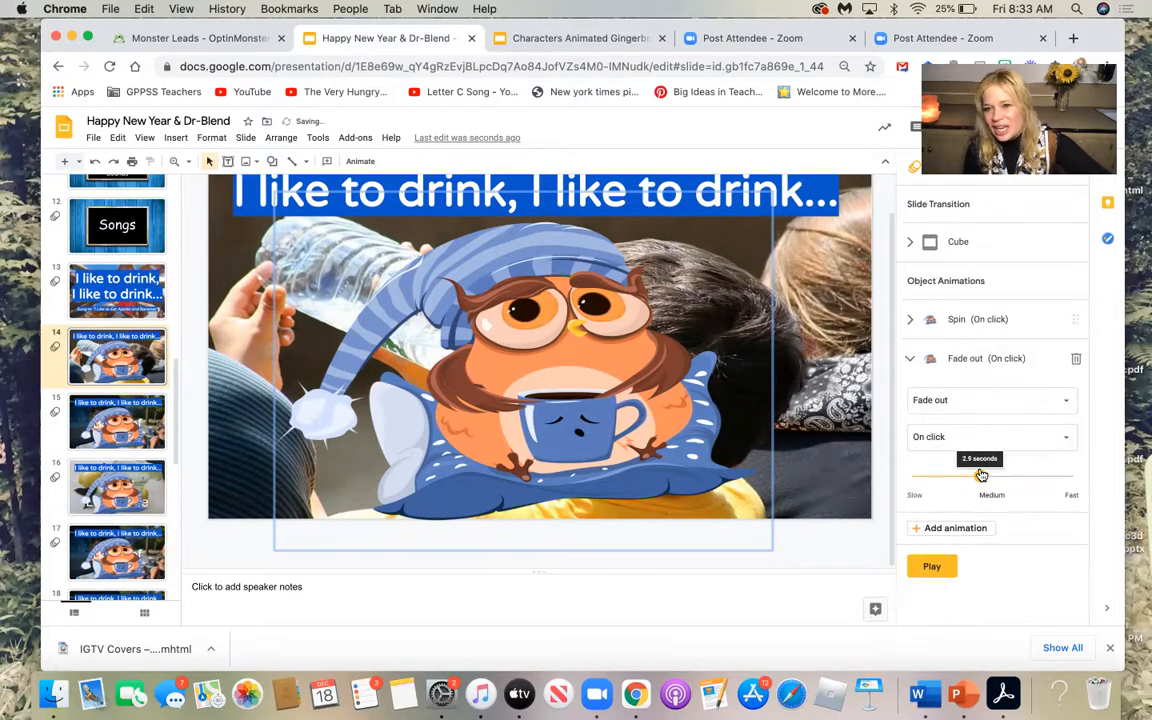
click(1058, 446)
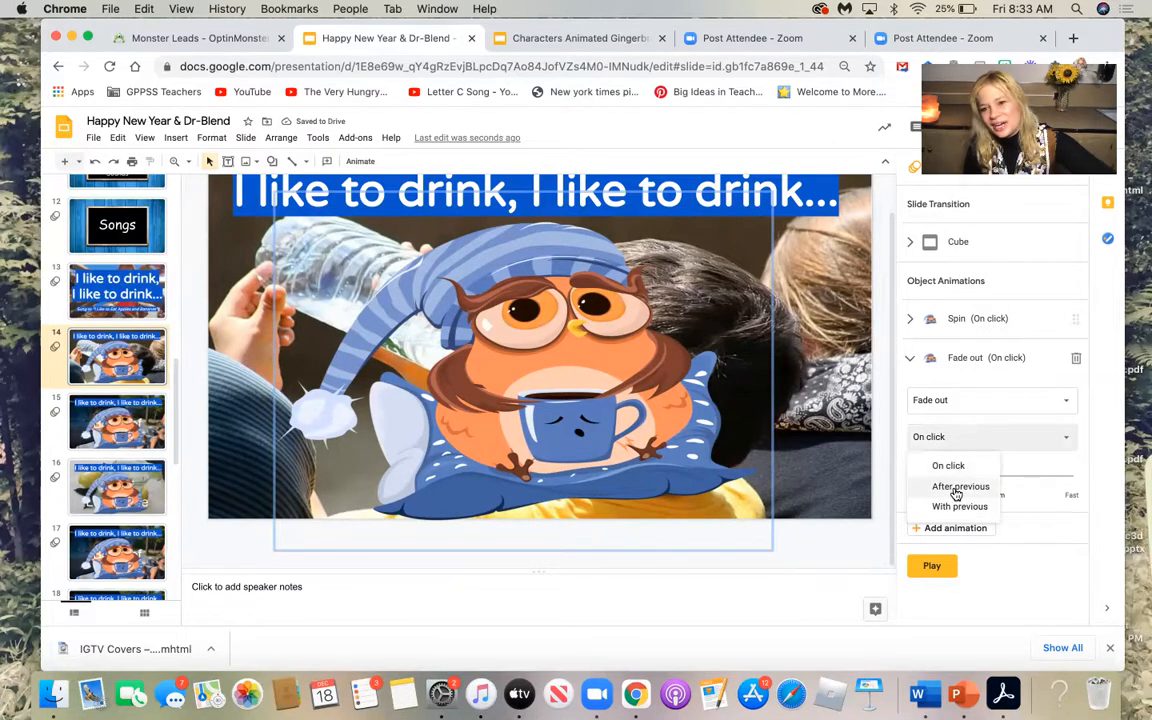
click(958, 487)
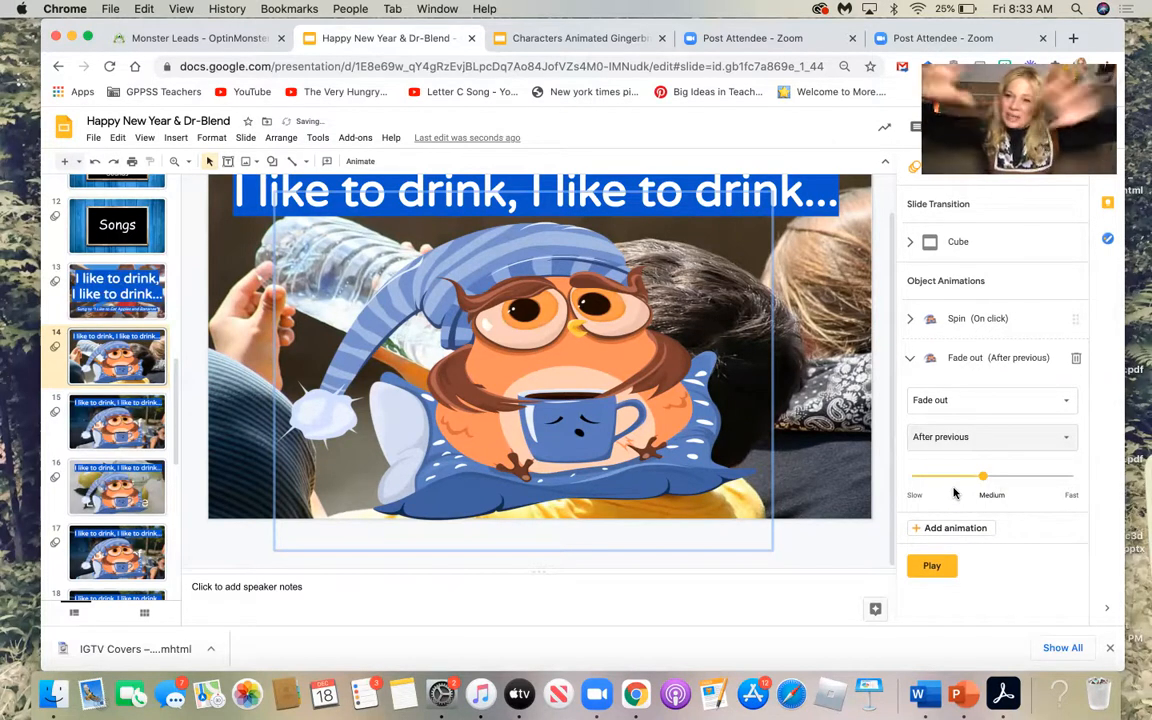
click(928, 569)
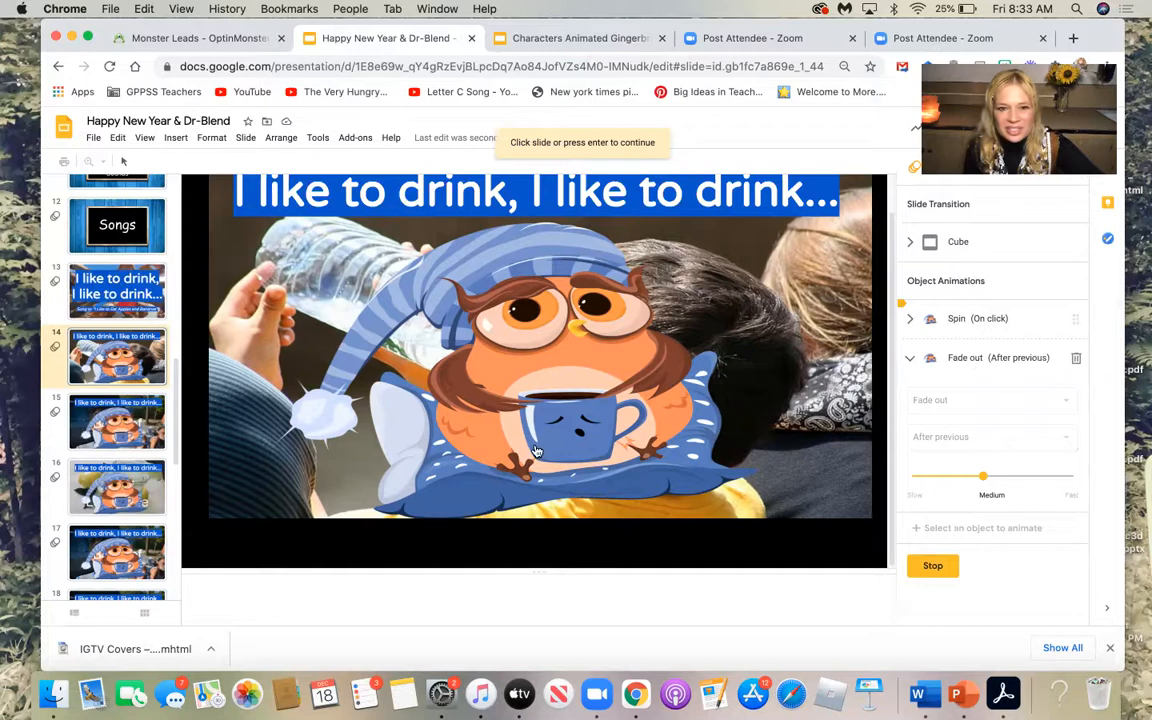
click(484, 407)
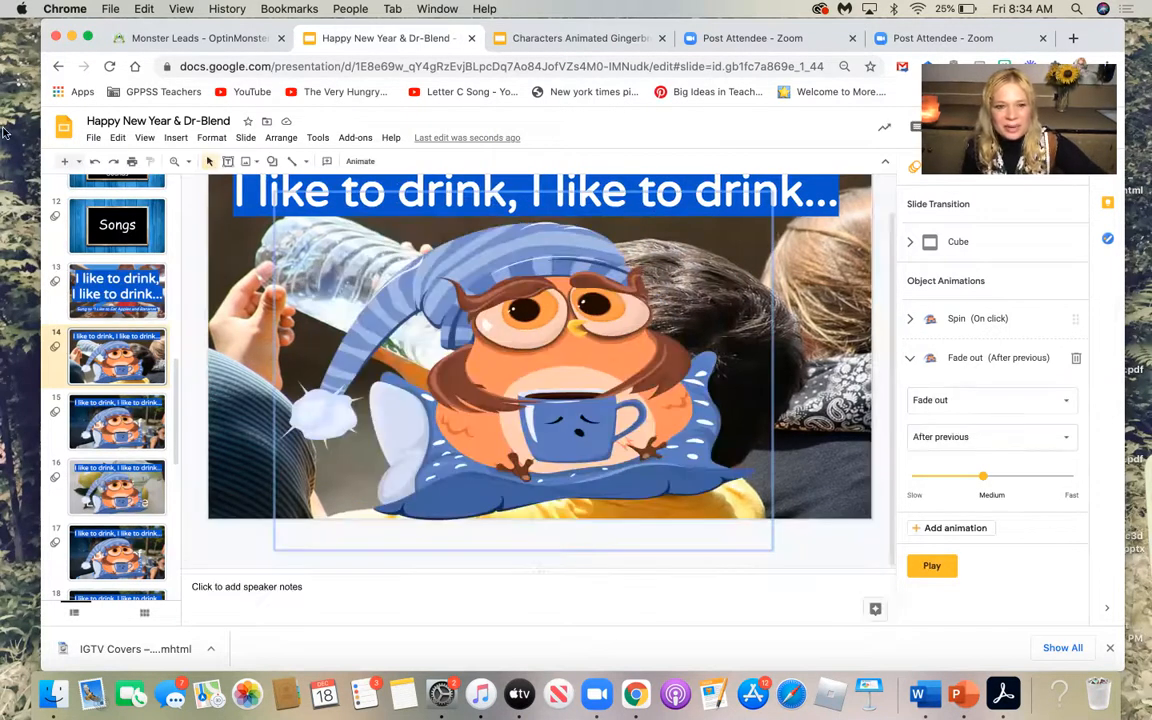
Stretch the owl picture to about the full slide width and shift it slightly down and to the left.
click(279, 419)
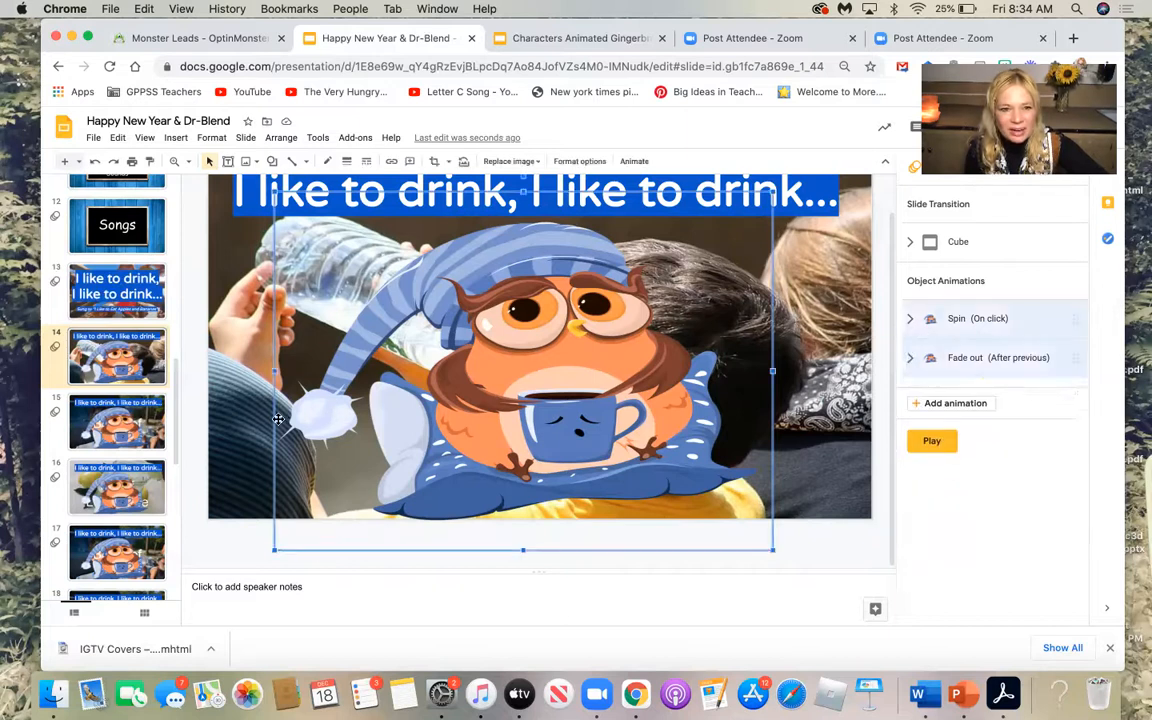
drag(276, 373, 212, 348)
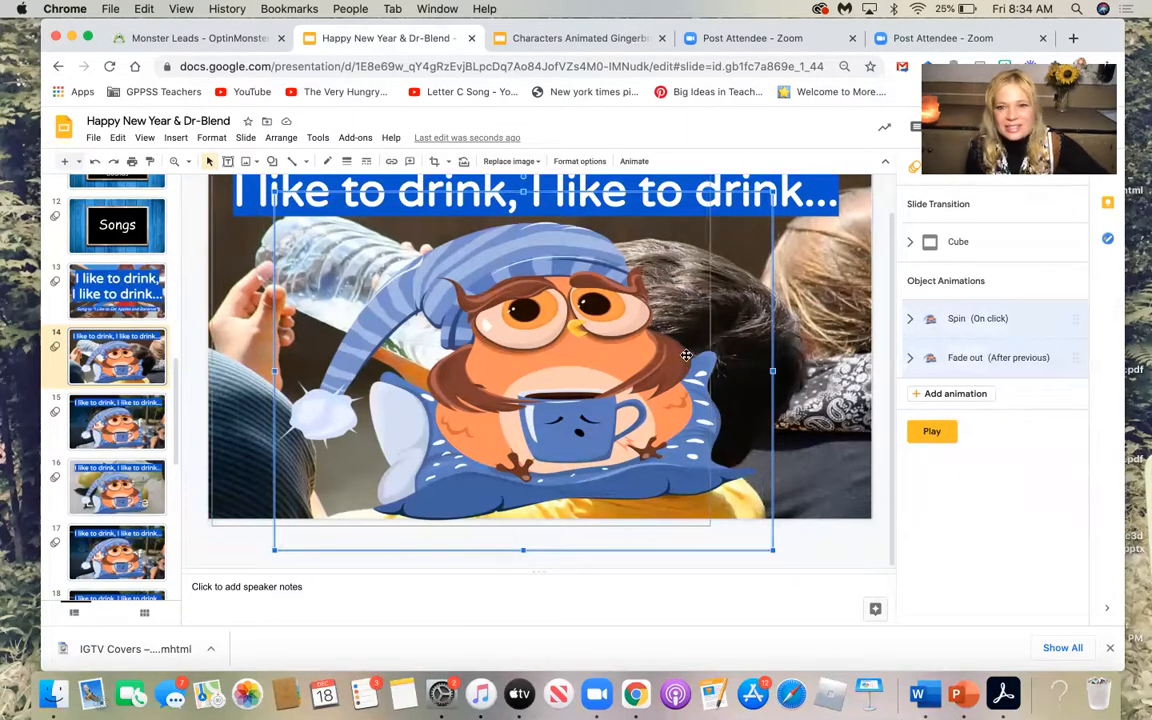
drag(710, 347, 871, 347)
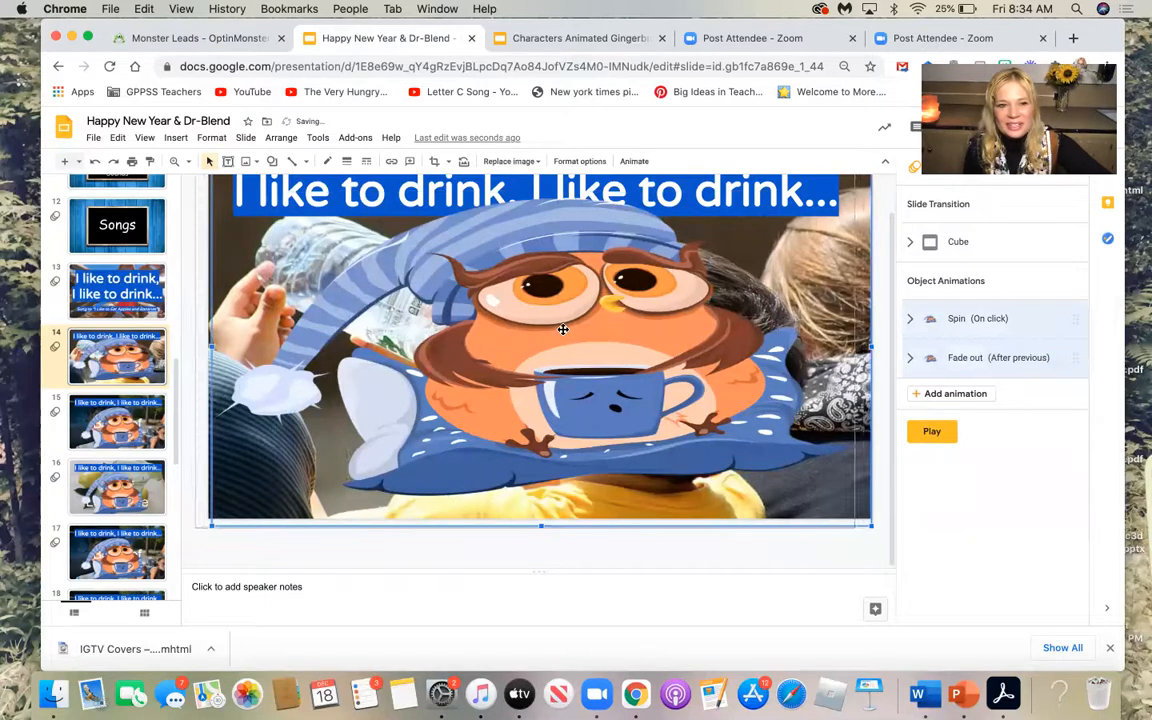
mouse_move(563, 329)
mouse_down()
mouse_move(565, 352)
mouse_move(555, 352)
mouse_up()
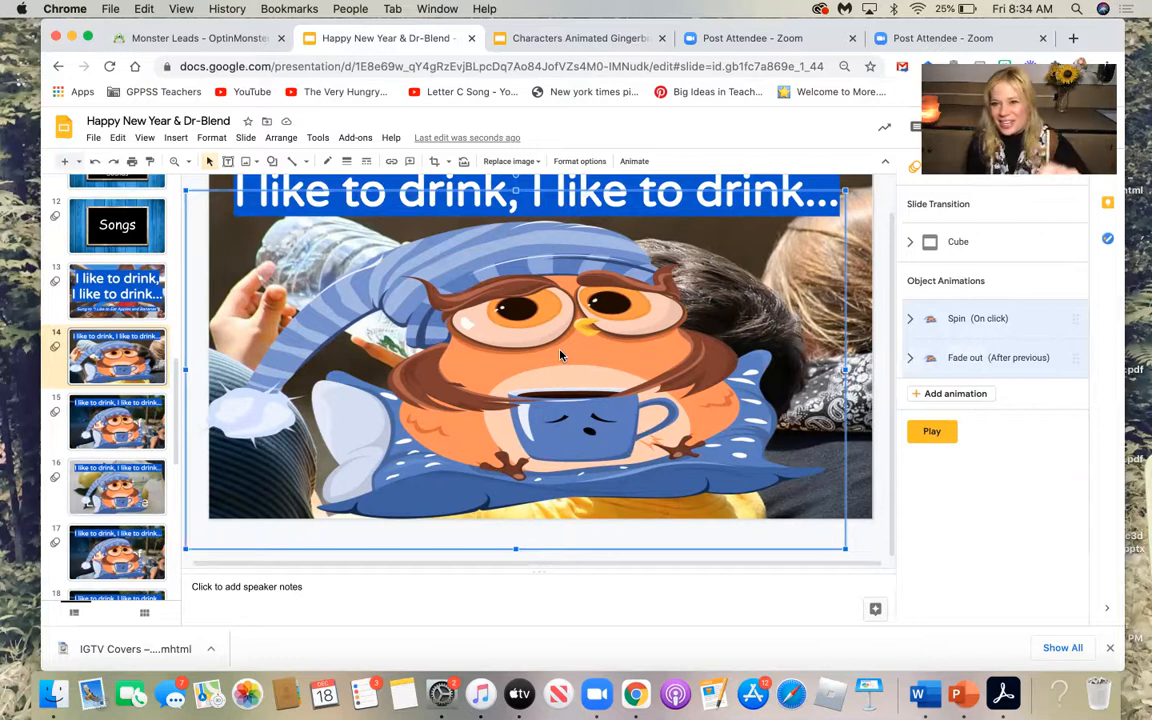
Preview slide 14's owl animations, playing through the Spin and Fade out effects.
click(927, 433)
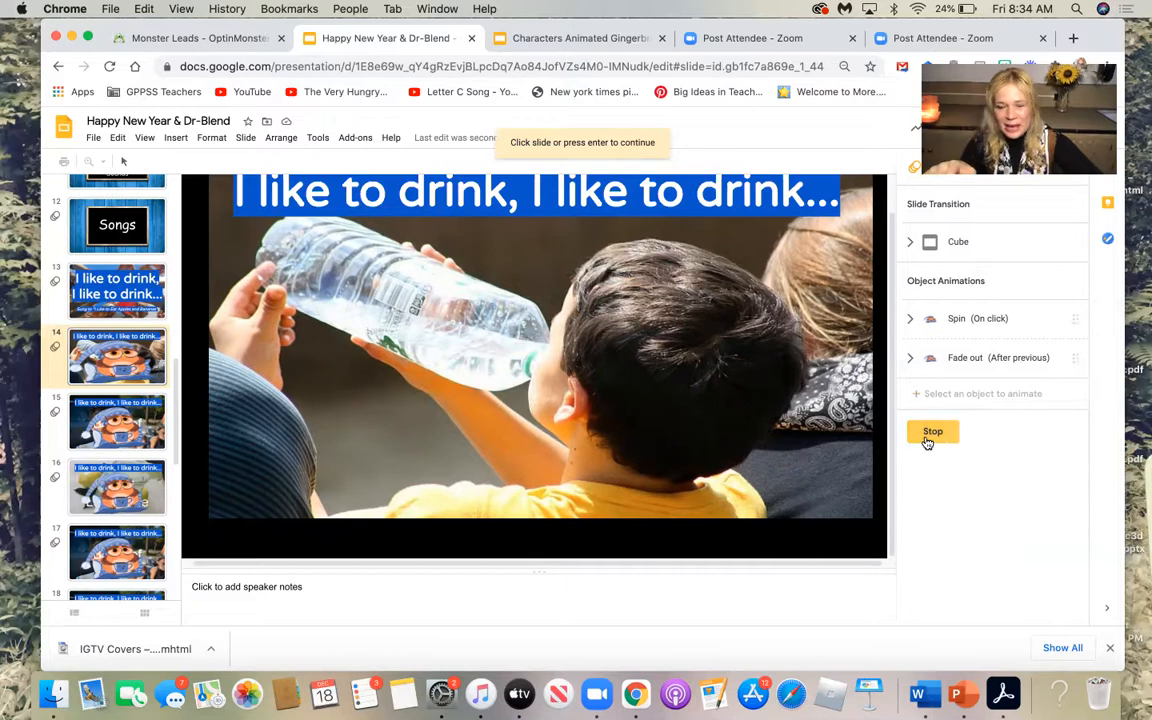
click(725, 393)
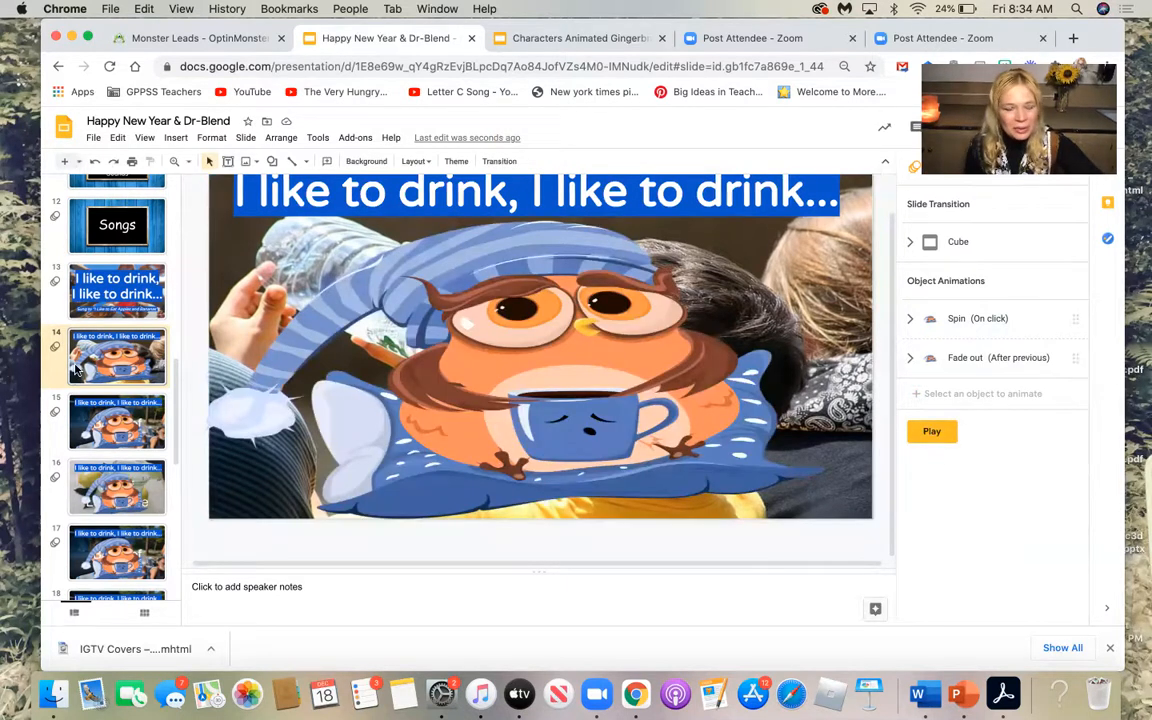
Duplicate slide 14 six times so the copies directly follow the original.
key(super+d)
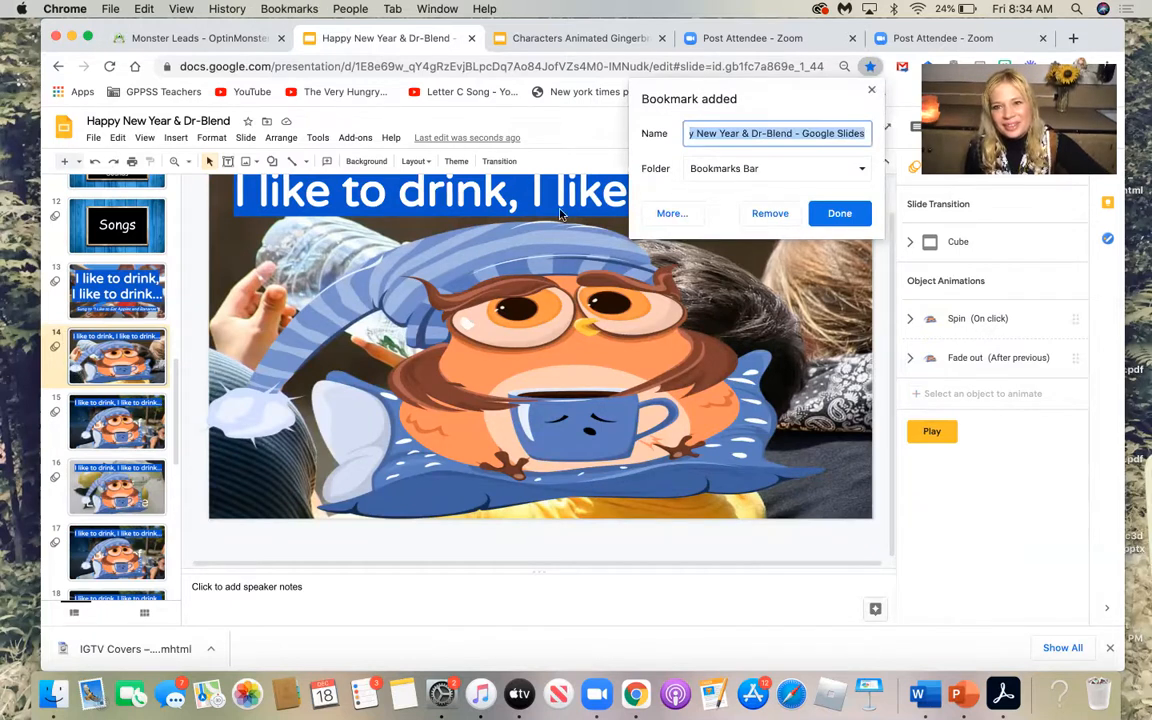
click(871, 90)
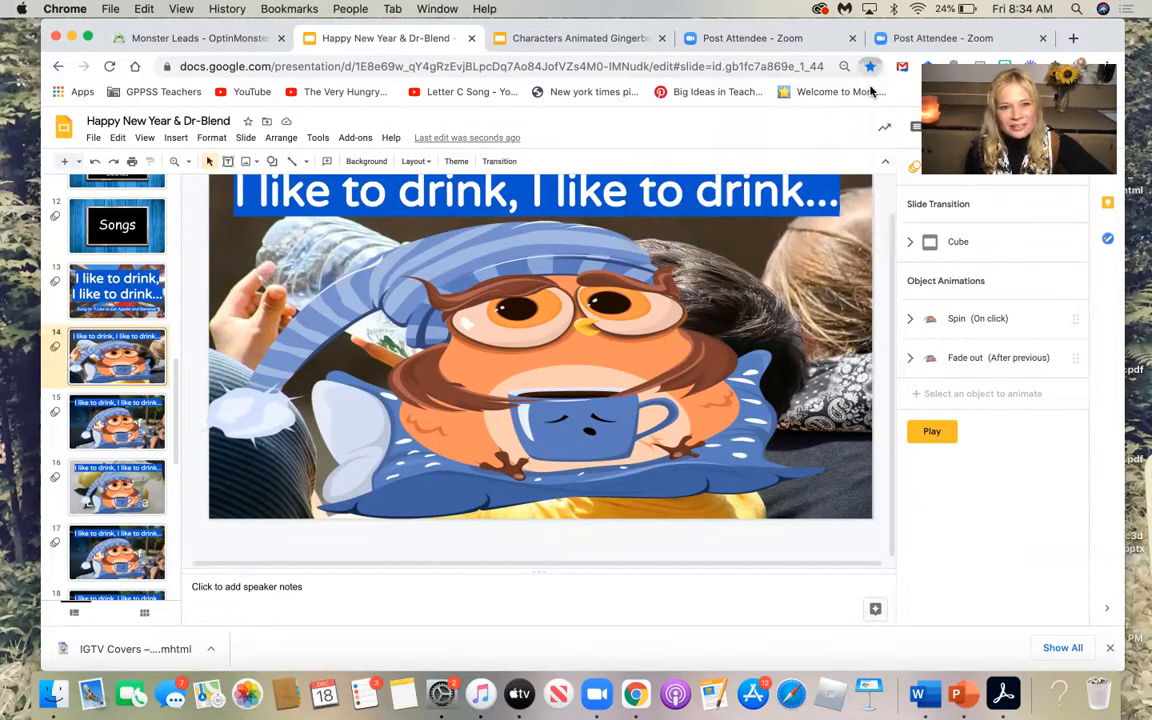
click(70, 408)
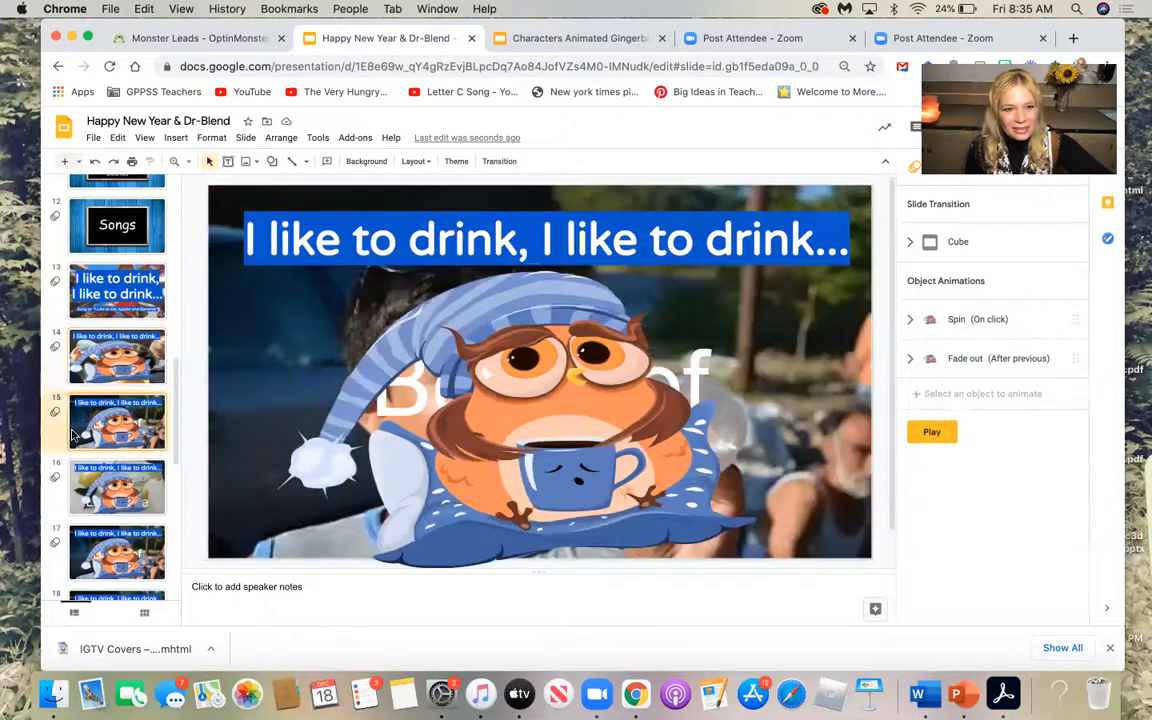
click(68, 376)
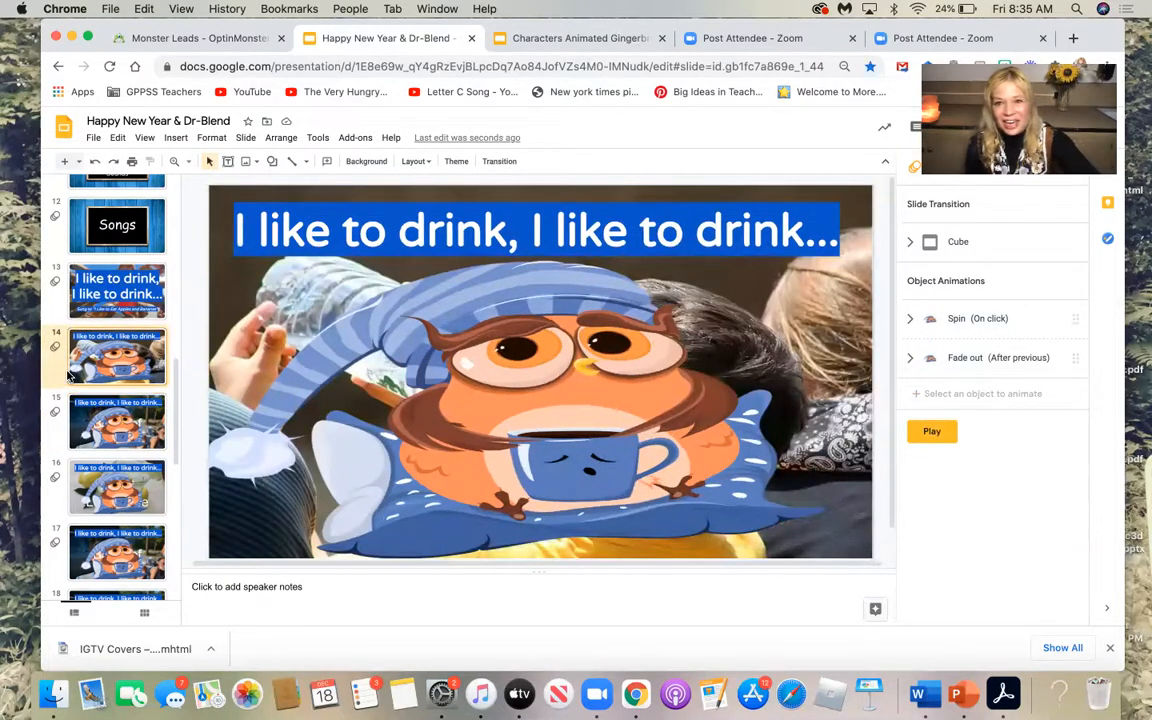
key(super+d)
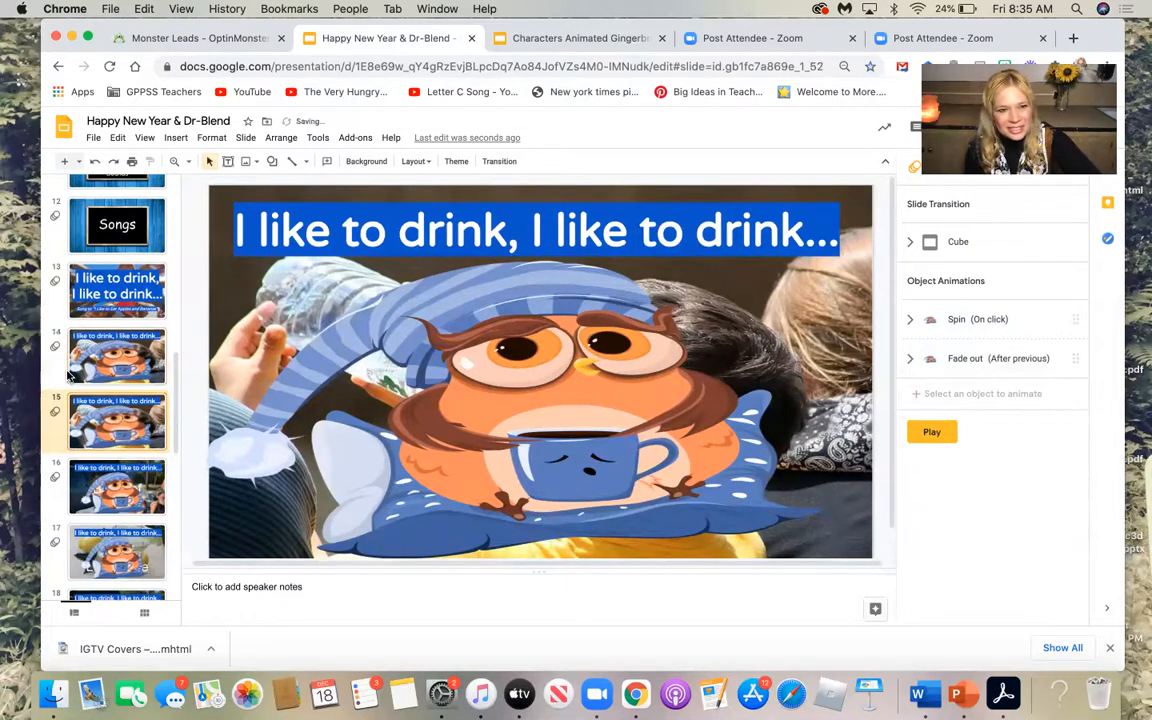
key(super+d)
key(super+d)
key(super+d)
key(super+d)
key(super+d)
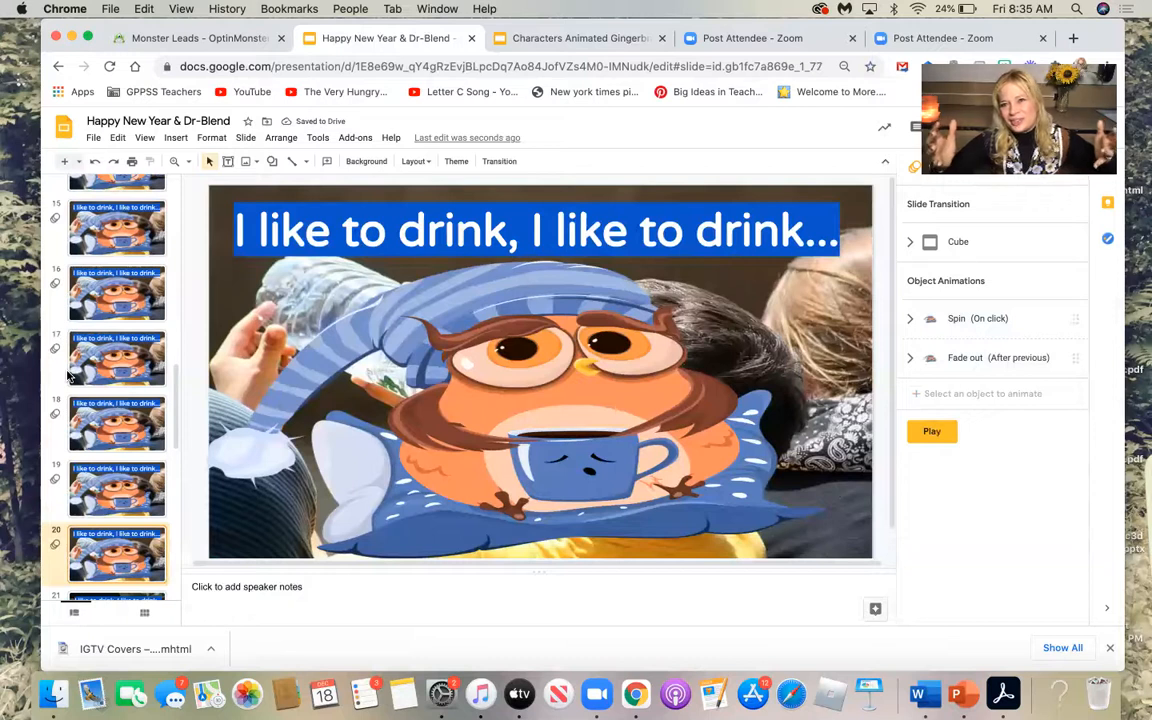
On slide 15, move the owl down and to the left, partly off the slide, to uncover the background photo.
scroll(97, 311, up, 3)
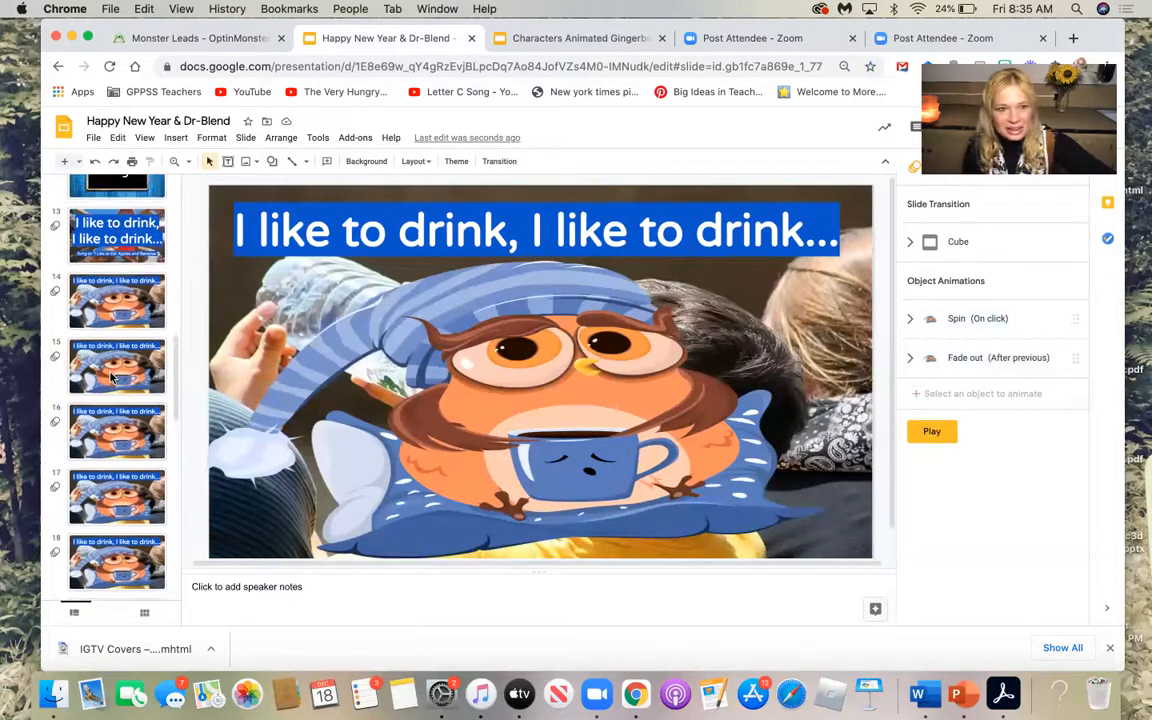
click(112, 376)
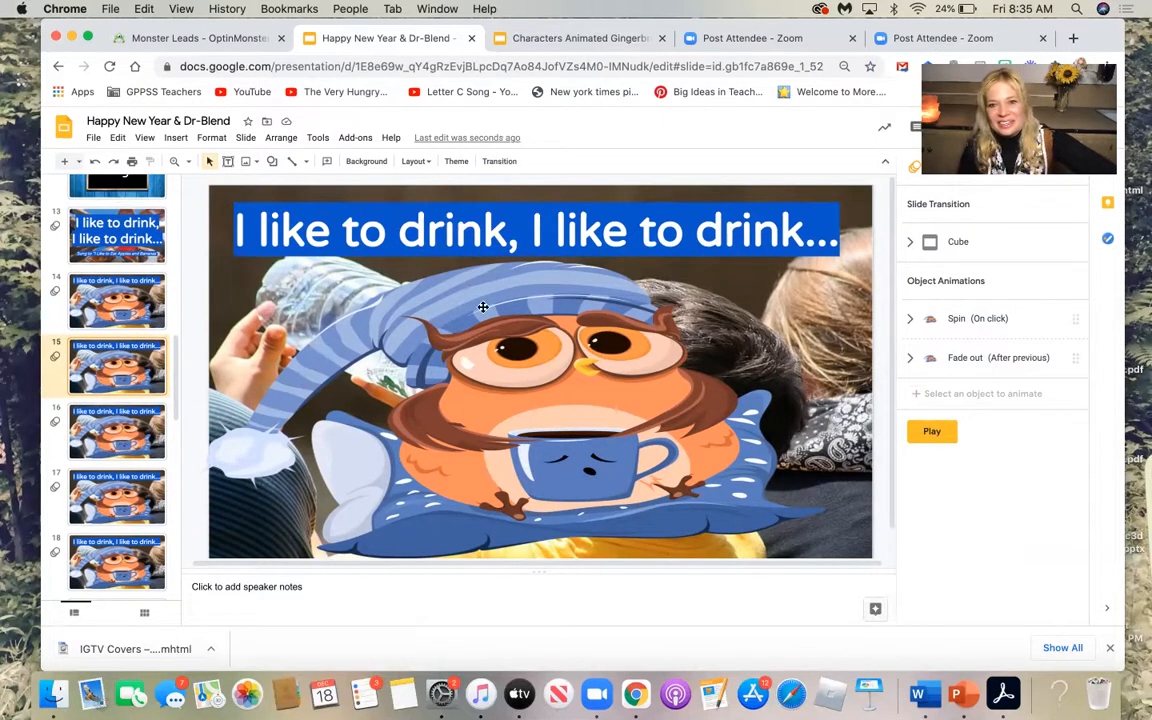
drag(505, 375, 357, 408)
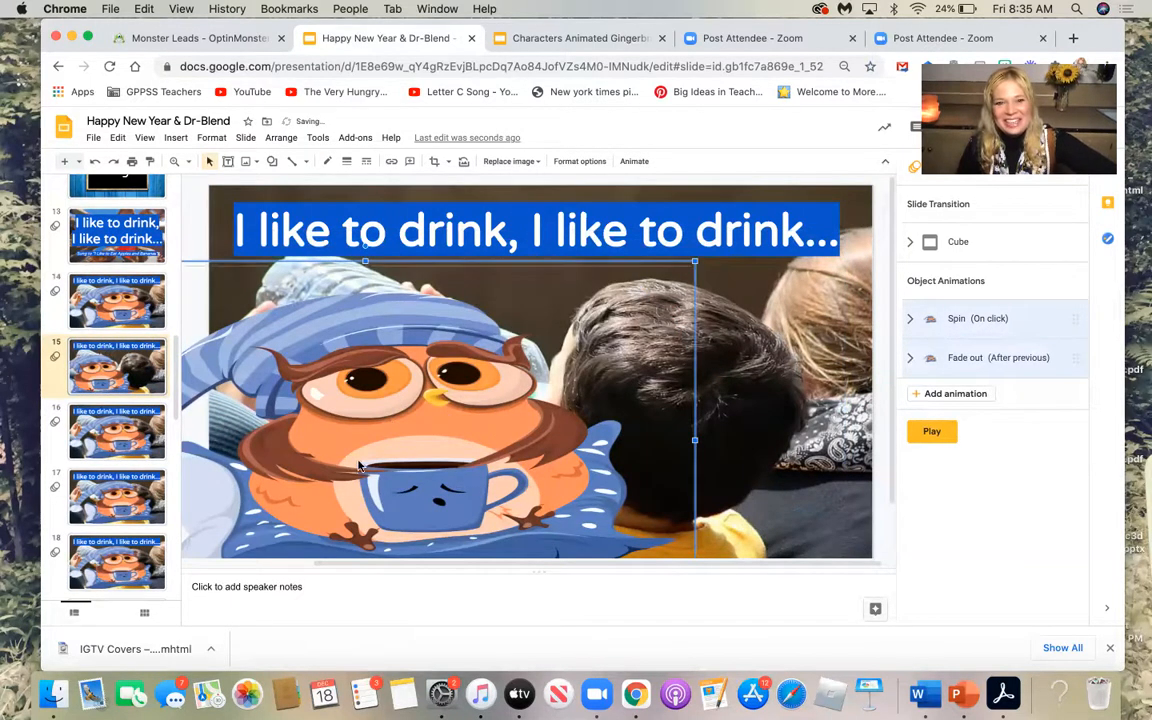
drag(447, 416, 353, 483)
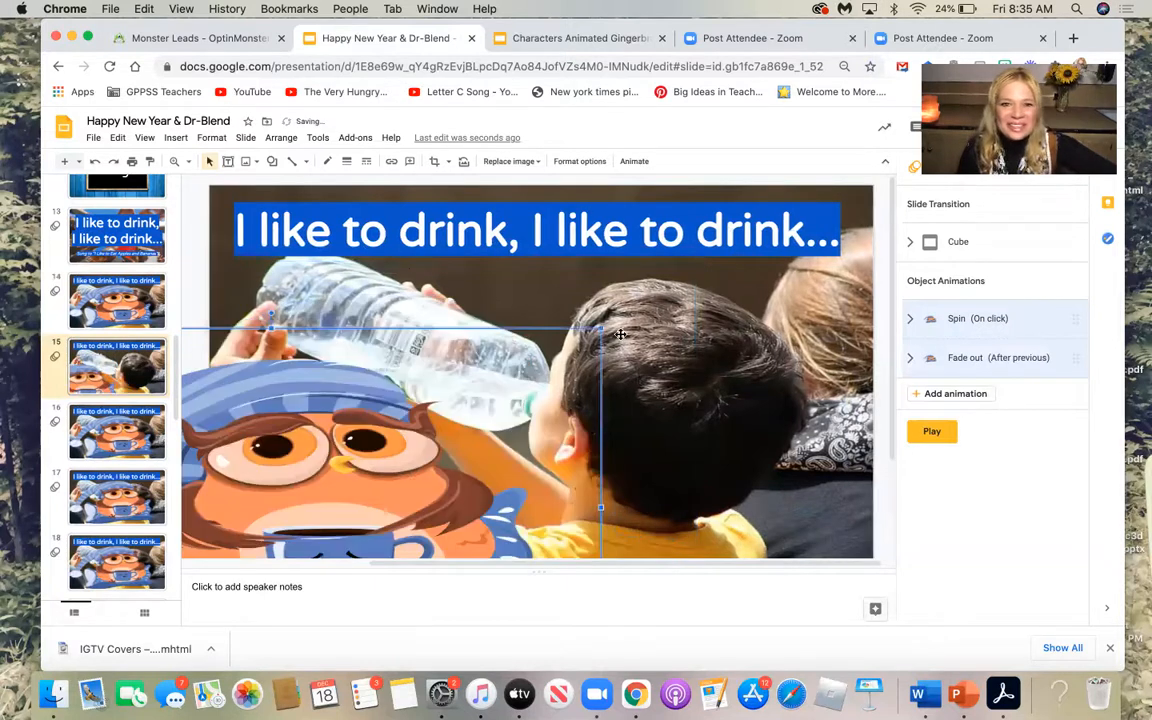
click(689, 374)
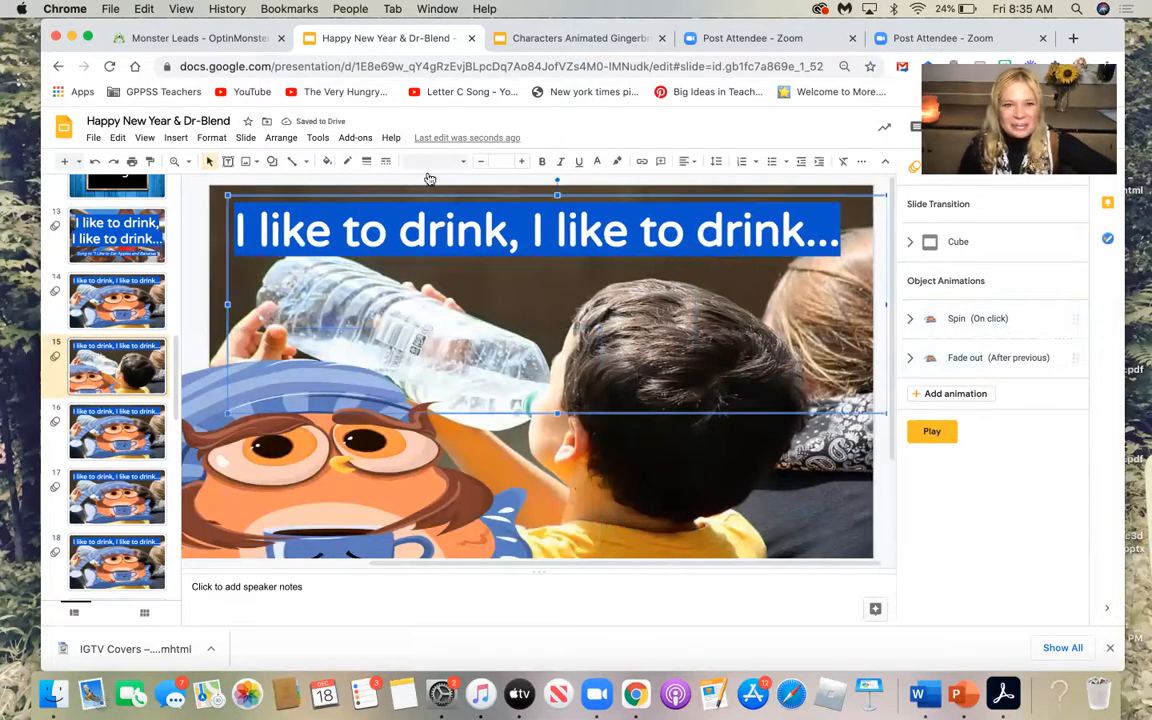
Replace slide 15's background with a Google image search result for "jar of lemonade", choosing the colourful mason jars with straws and orange.
click(210, 238)
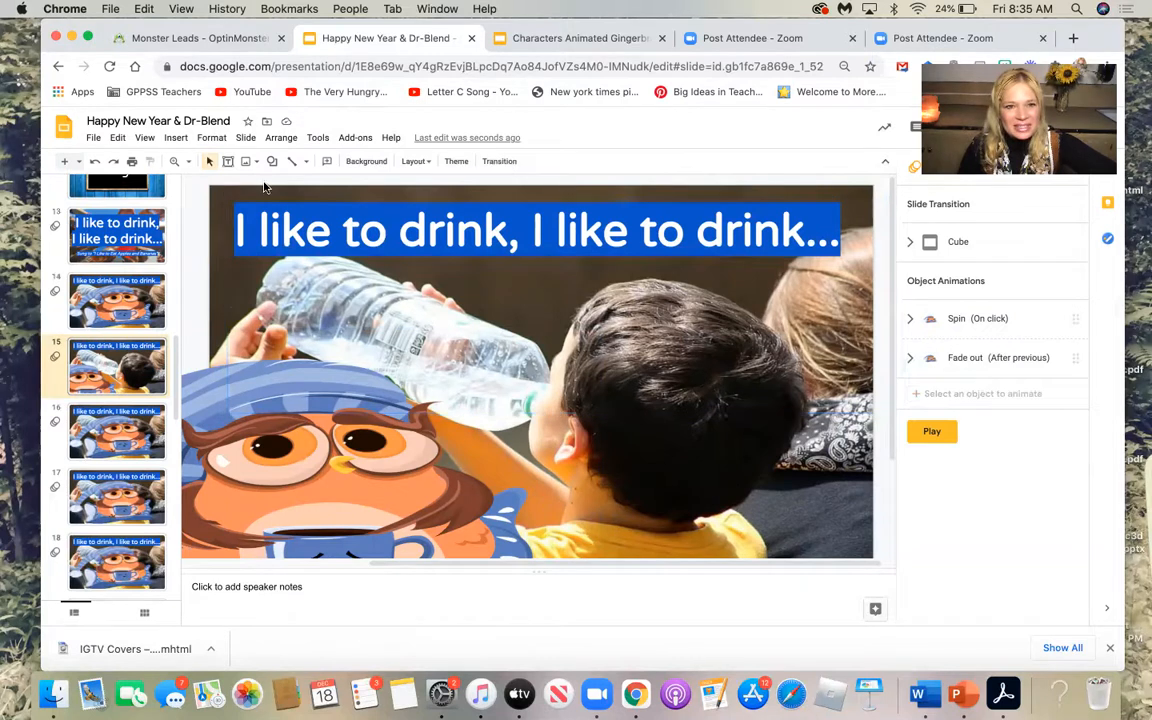
click(368, 162)
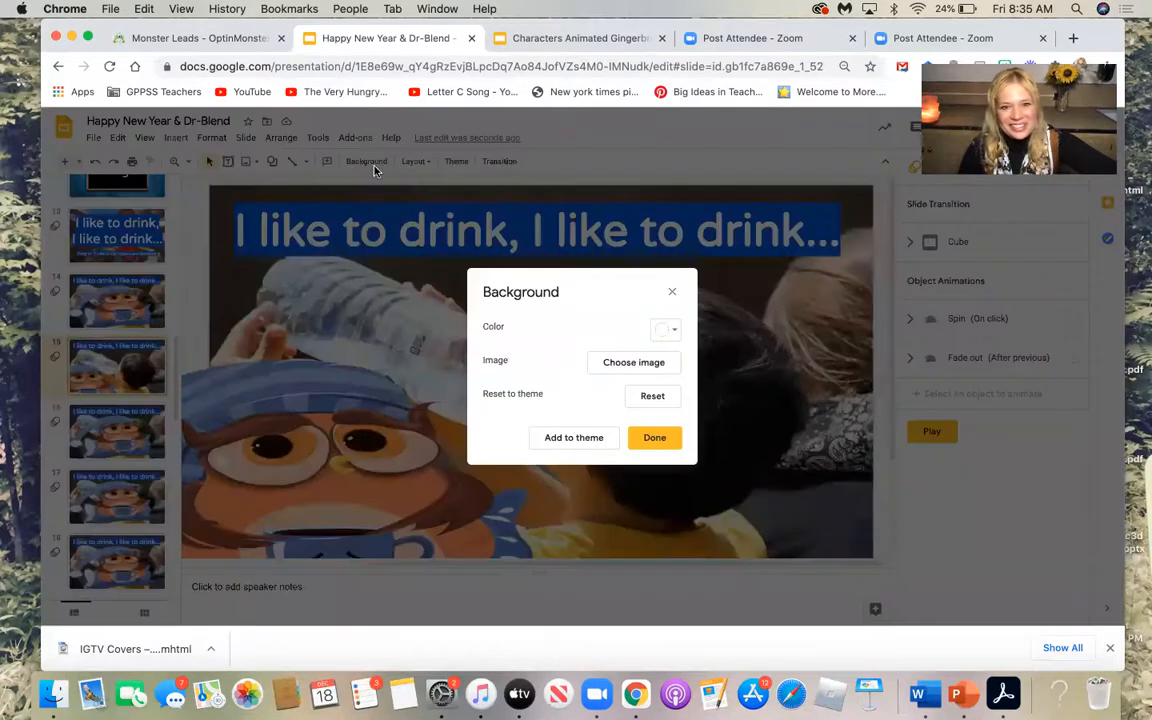
click(621, 367)
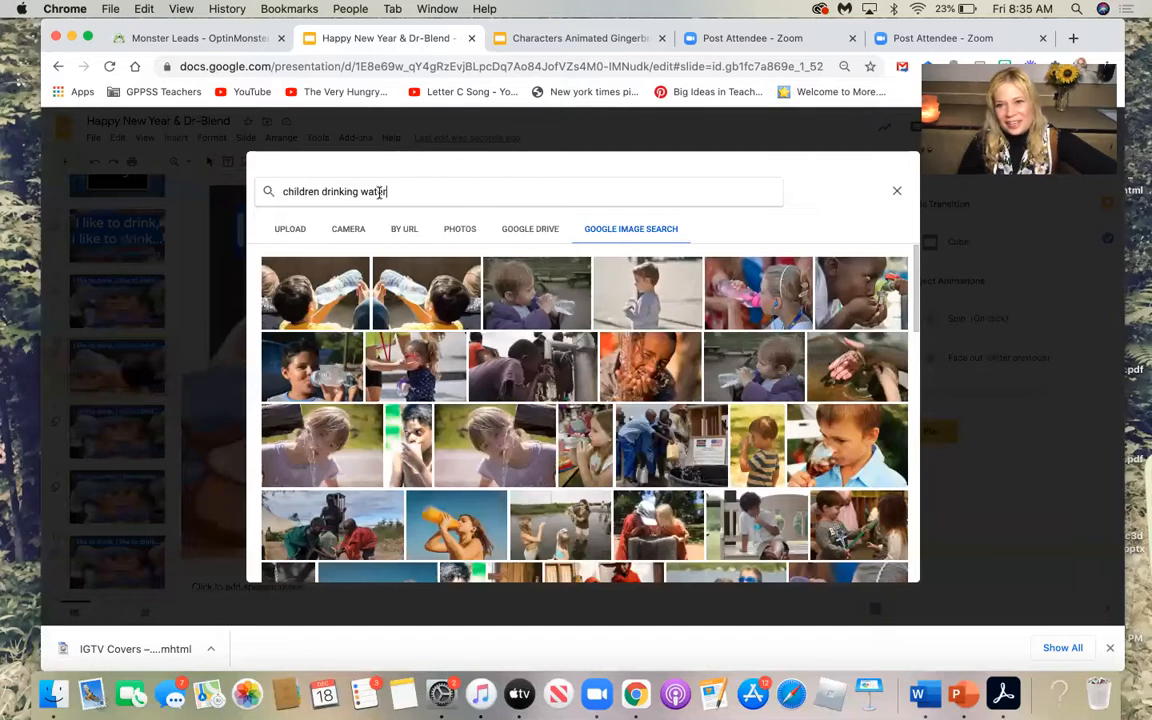
drag(385, 192, 246, 201)
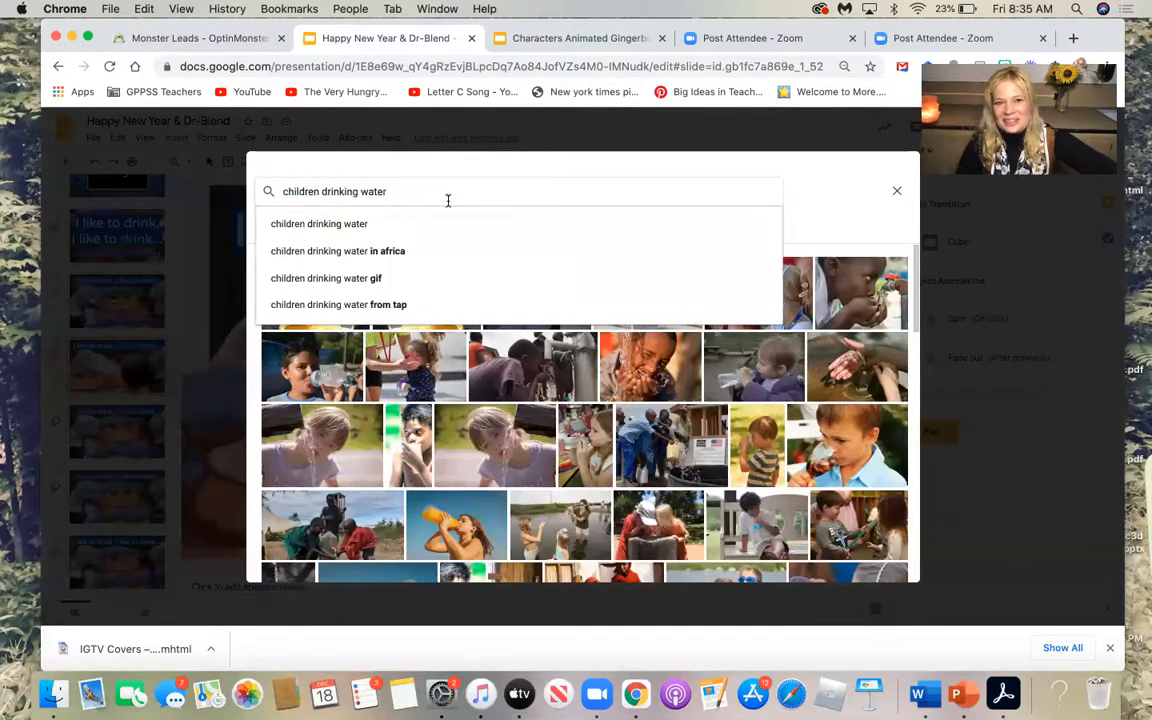
drag(409, 188, 245, 187)
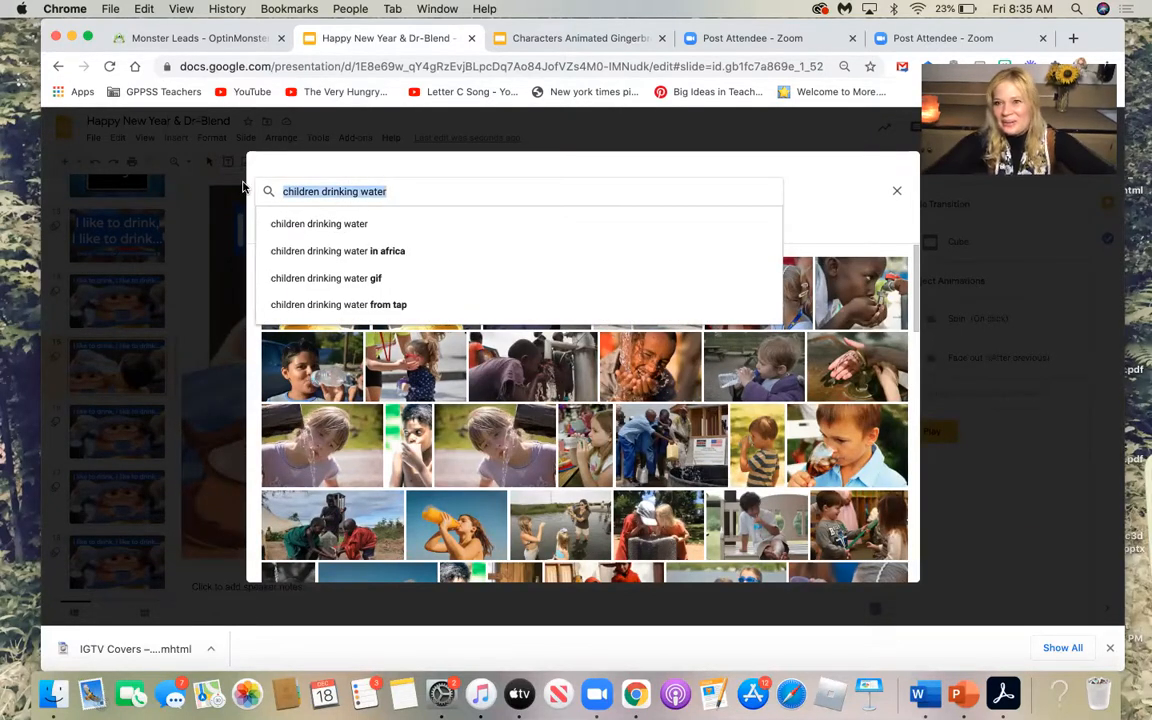
key(BackSpace)
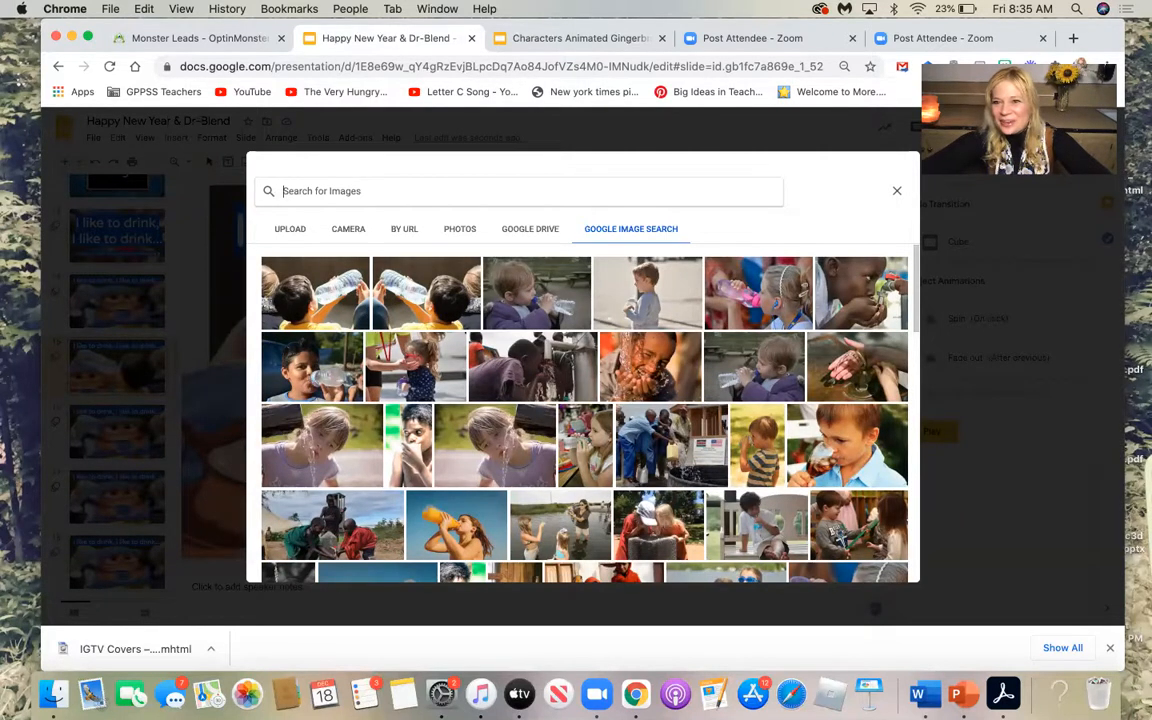
text(j)
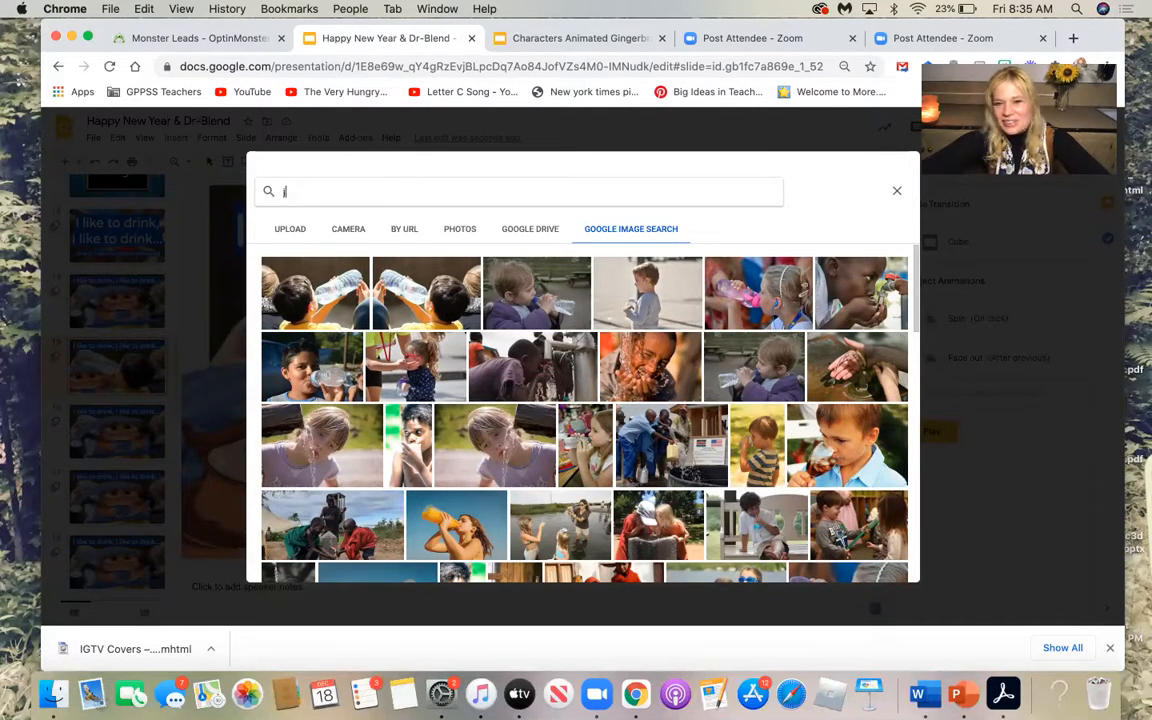
text(ar of lemonade)
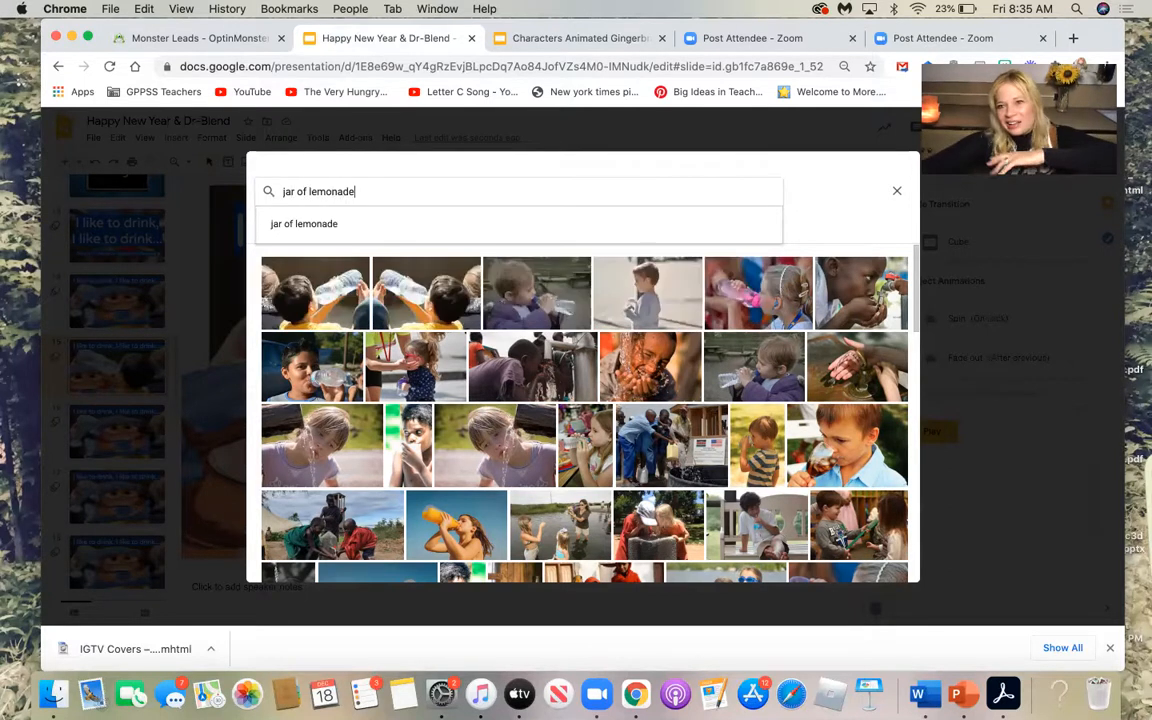
key(Return)
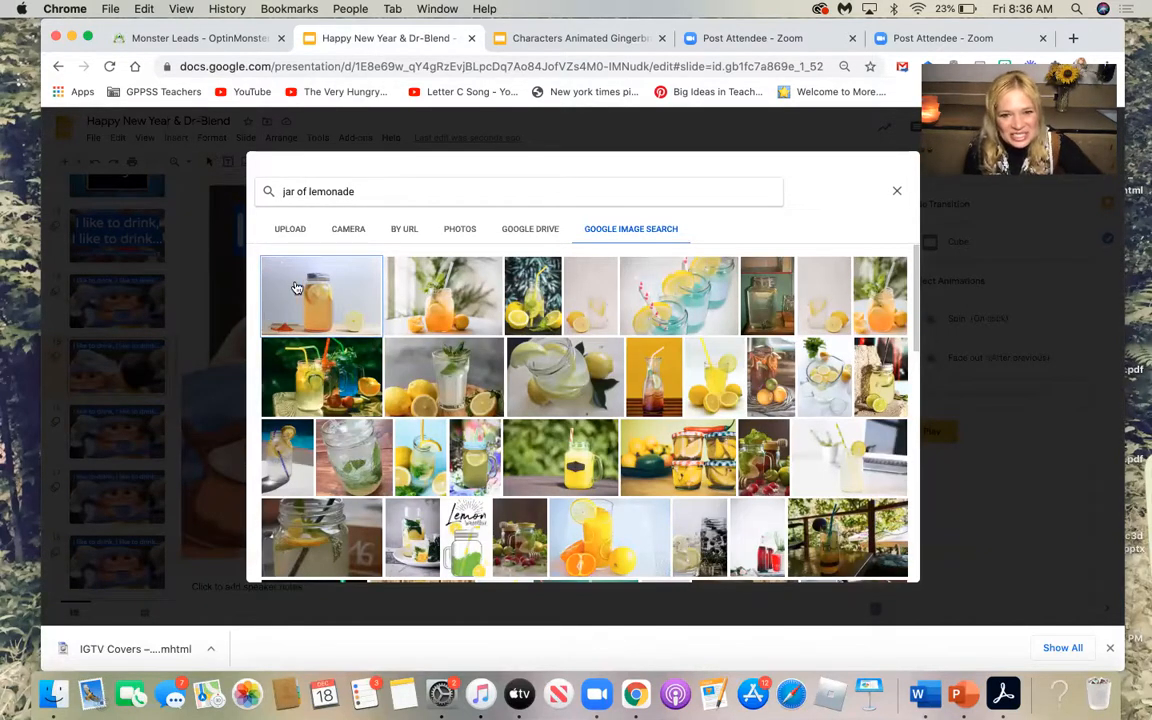
click(309, 388)
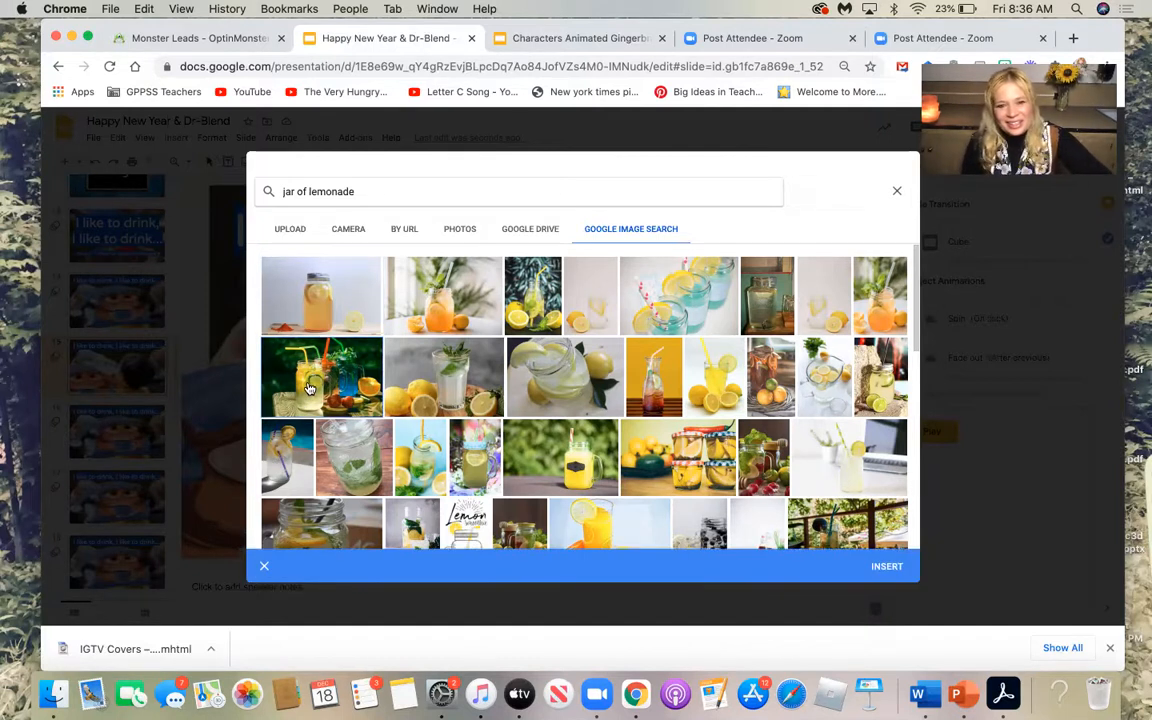
click(886, 567)
click(655, 439)
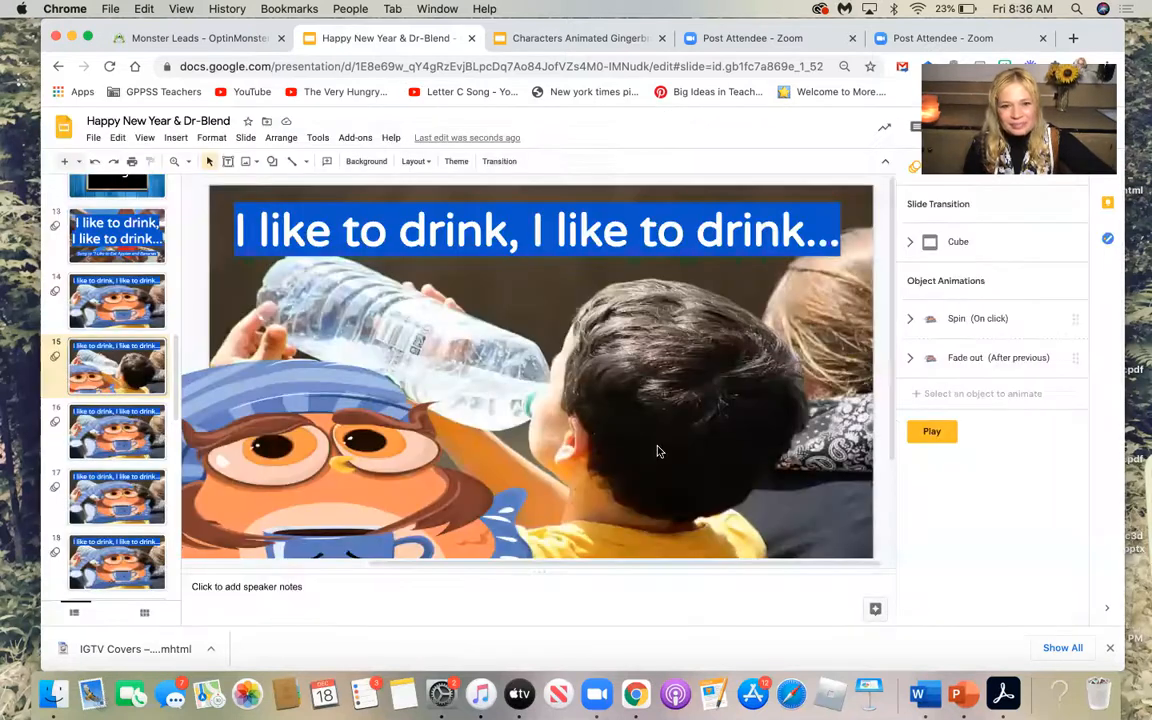
Shift the owl on slide 15 slightly further down and deselect it.
click(310, 441)
mouse_move(310, 441)
mouse_down()
mouse_move(383, 400)
mouse_move(311, 465)
mouse_up()
click(178, 345)
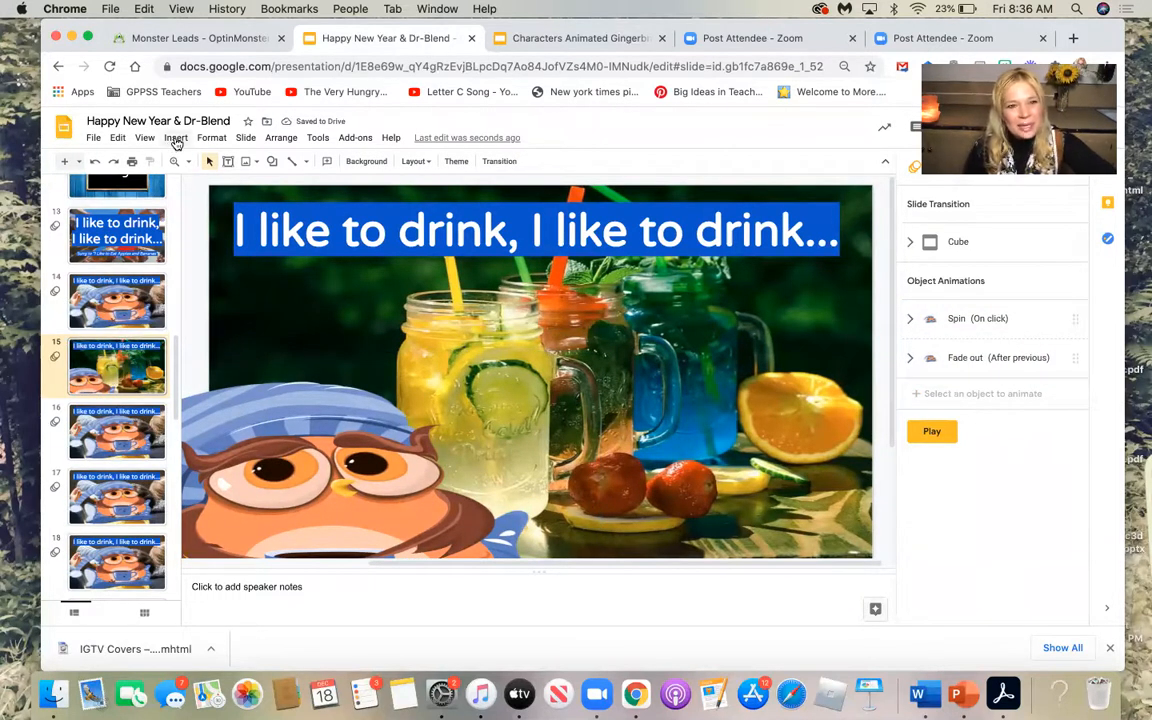
Draw a large text box over the drink jars on slide 15, below the title.
click(176, 140)
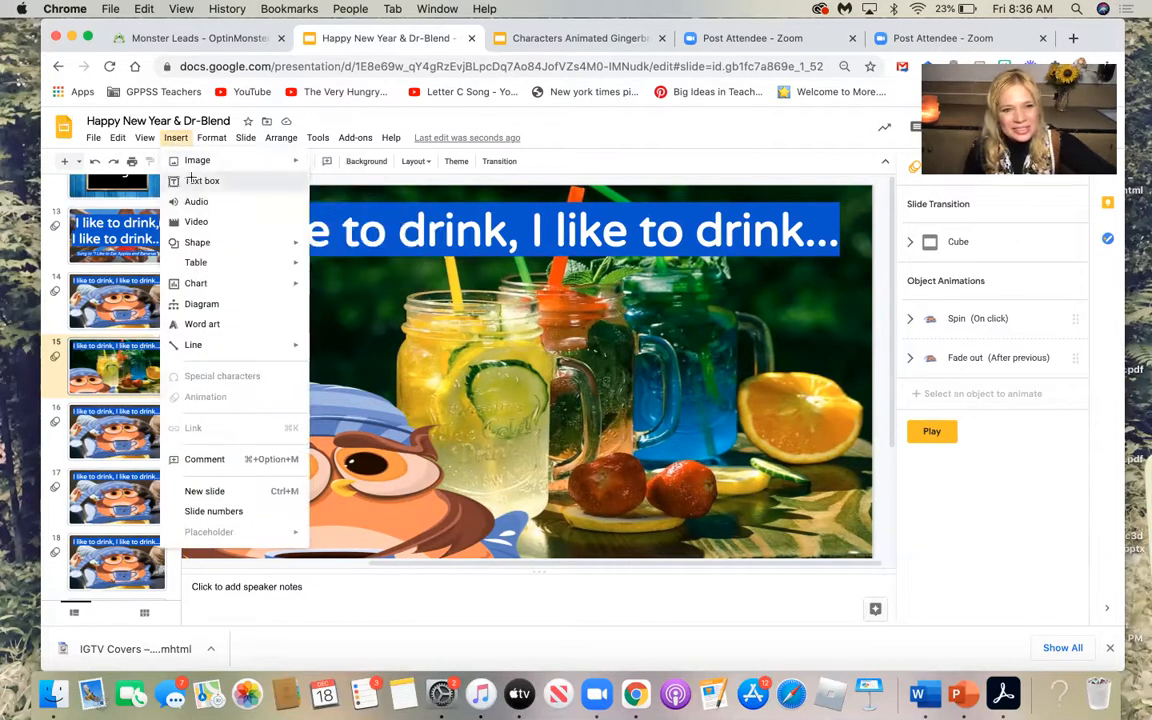
click(200, 182)
drag(343, 283, 817, 537)
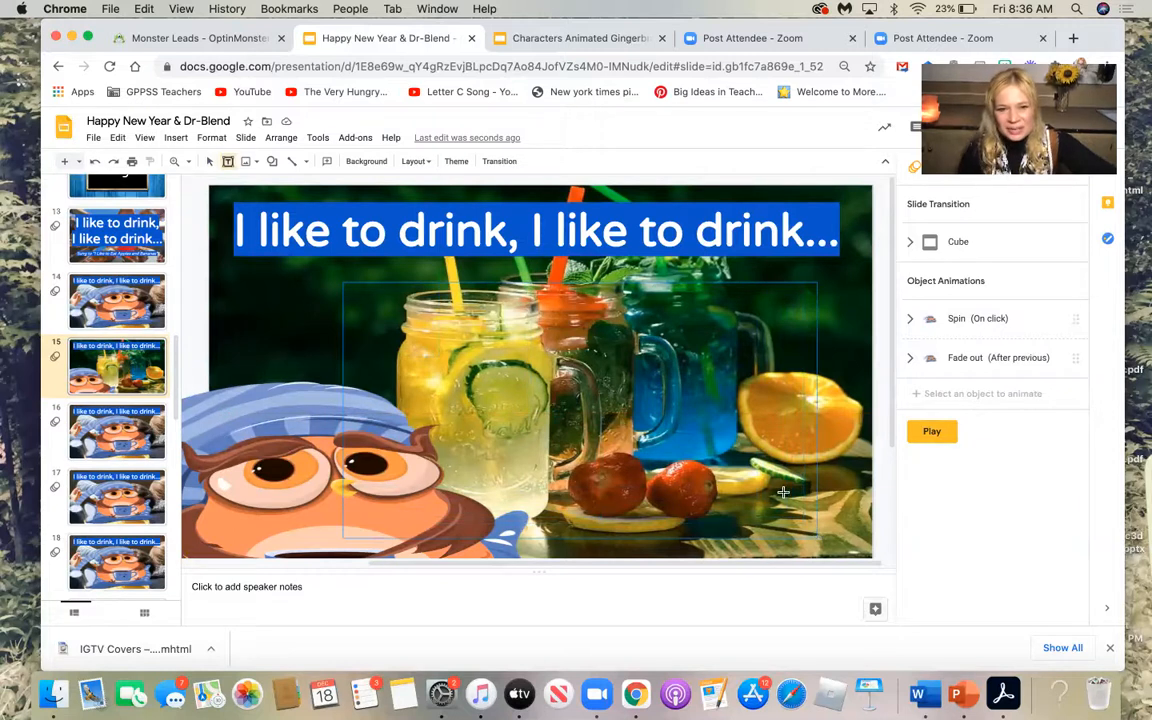